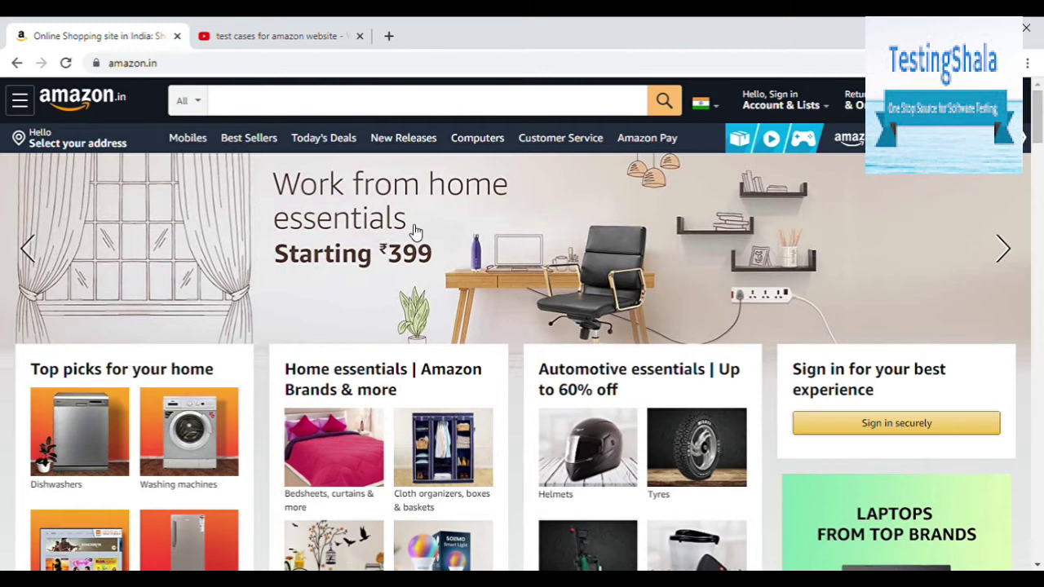
Step: Show the Account & Lists flyout with its Sign in button on the signed-out home page
mouse_move(783, 95)
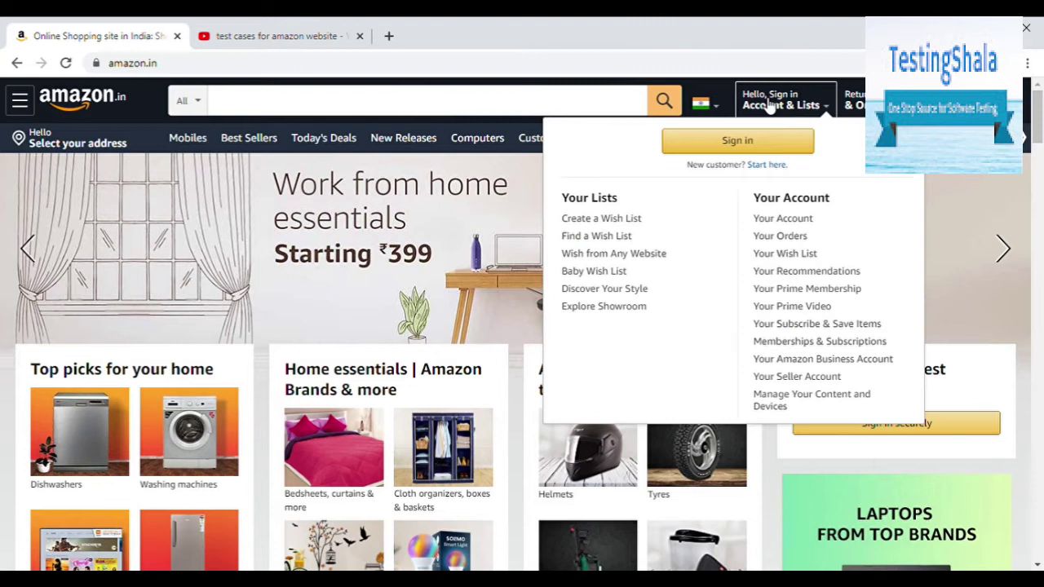
Step: Go to the Login page, highlight its heading, then focus and leave the email or mobile field
left_click(768, 104)
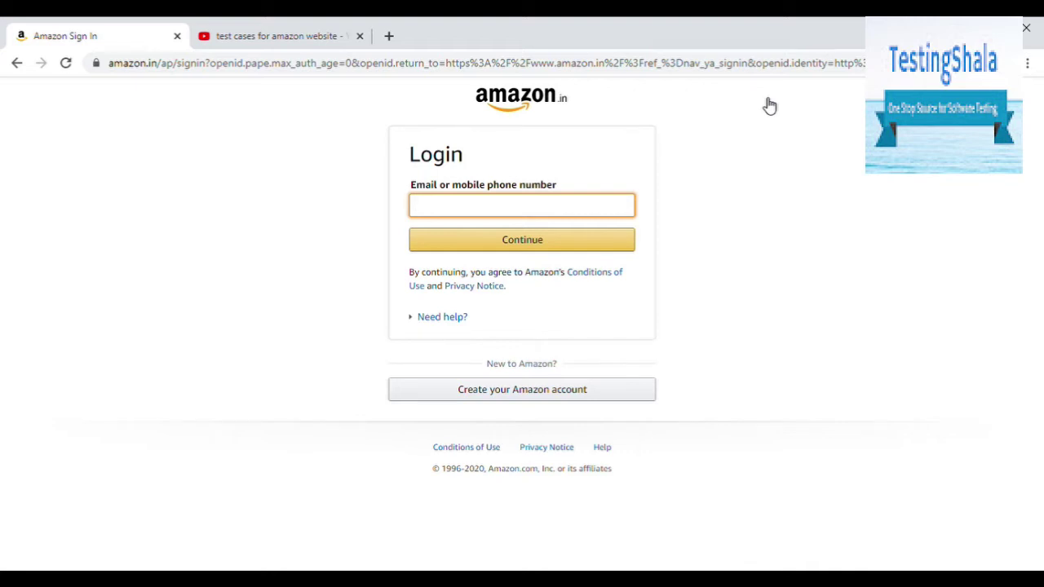
left_click_drag(408, 156, 610, 208)
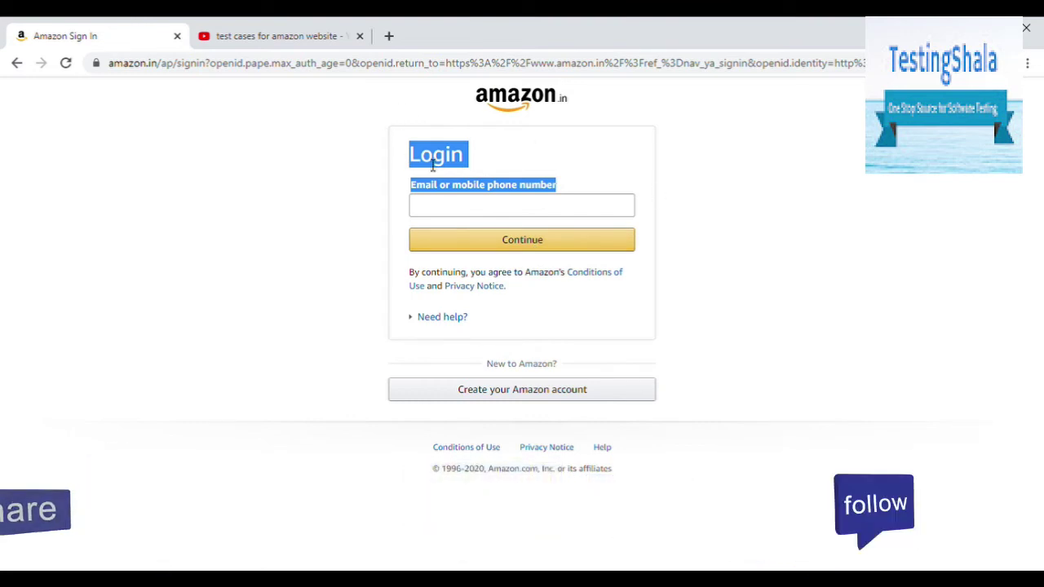
left_click(485, 159)
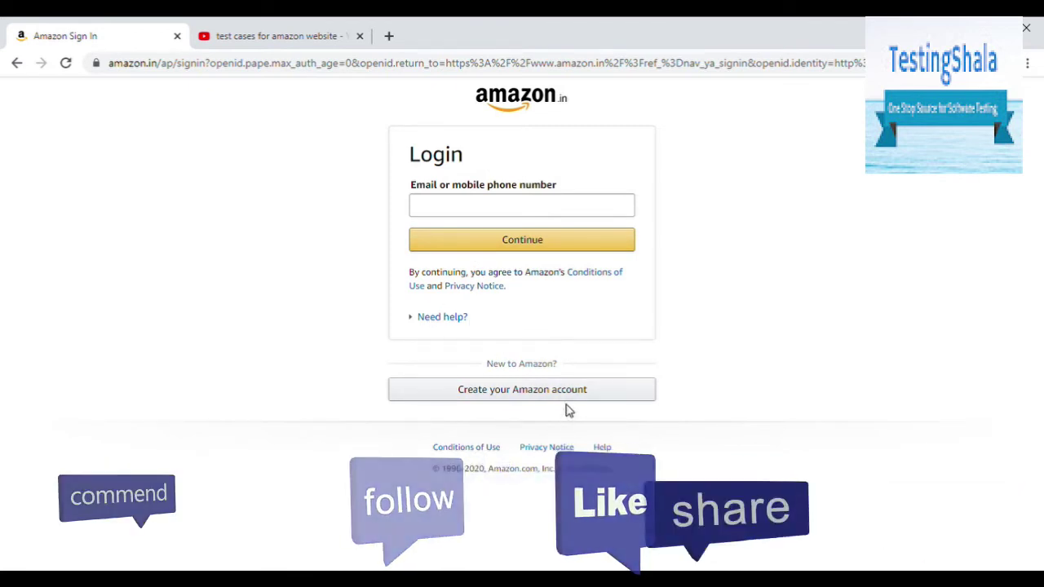
left_click(477, 214)
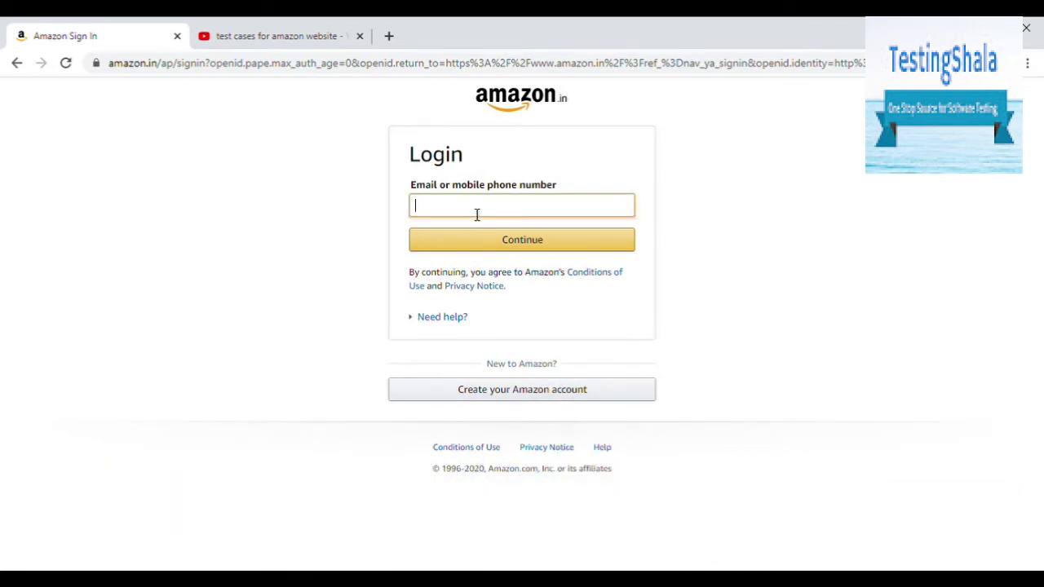
left_click(728, 188)
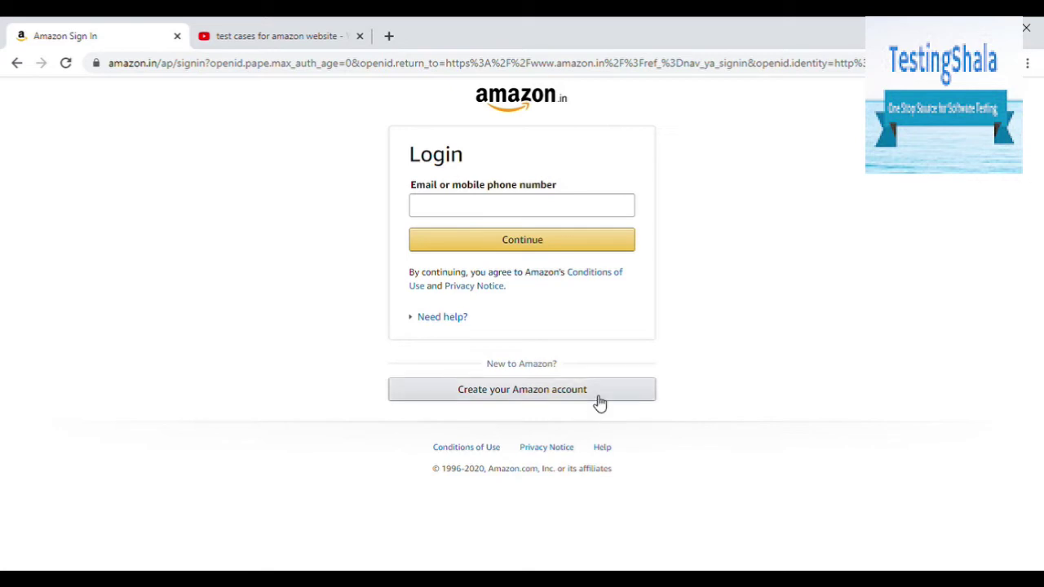
Step: Open the Create Account form and enter a ten-digit test mobile number under India +91
left_click(600, 402)
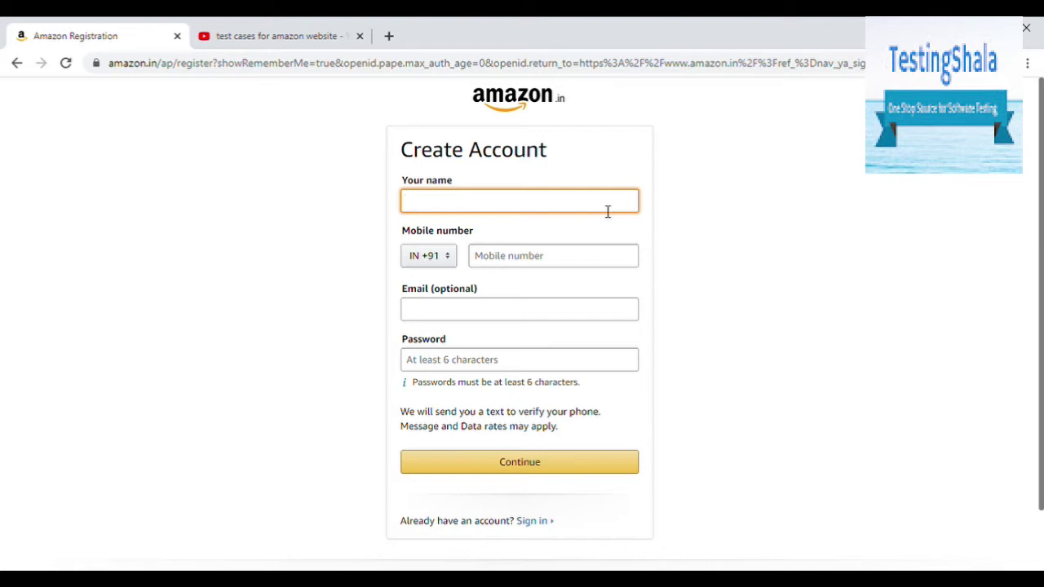
left_click(549, 262)
type("9888")
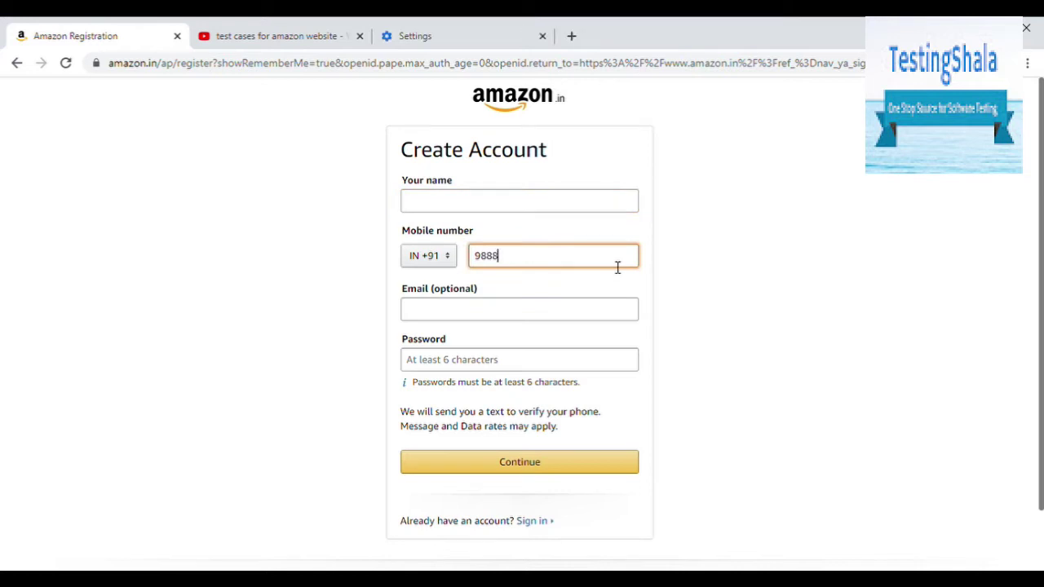
type("888888")
left_click(436, 263)
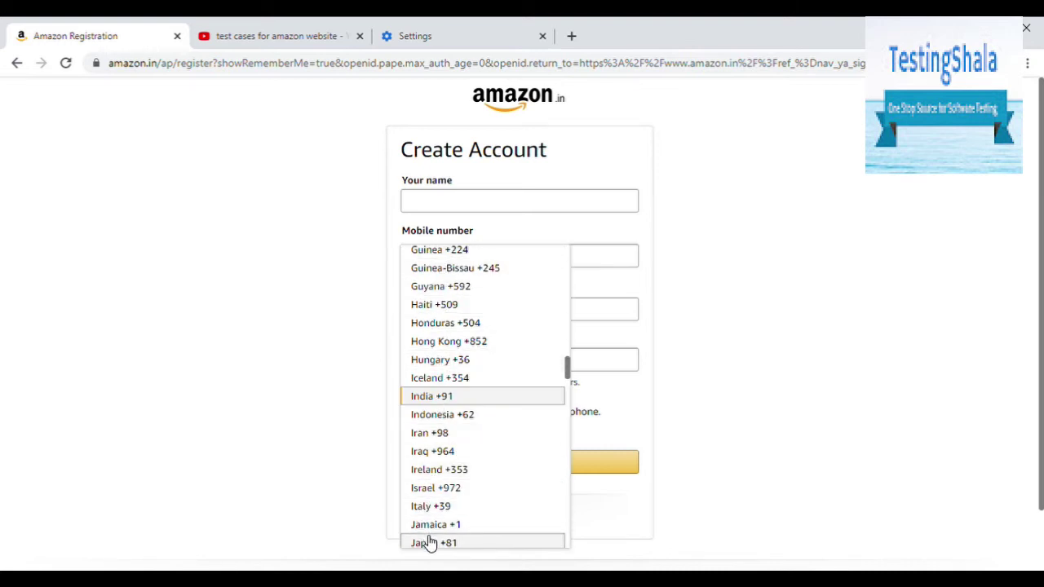
Step: Keep India +91 and overwrite the mobile number with the letters 'ggjgjgjgjgjgjg'
left_click(663, 297)
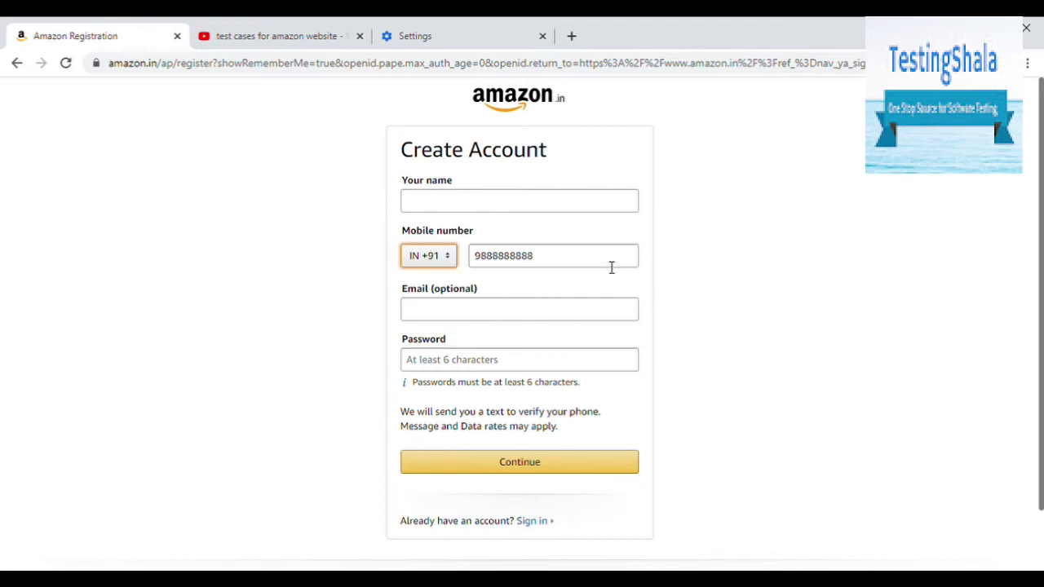
left_click_drag(611, 268, 454, 268)
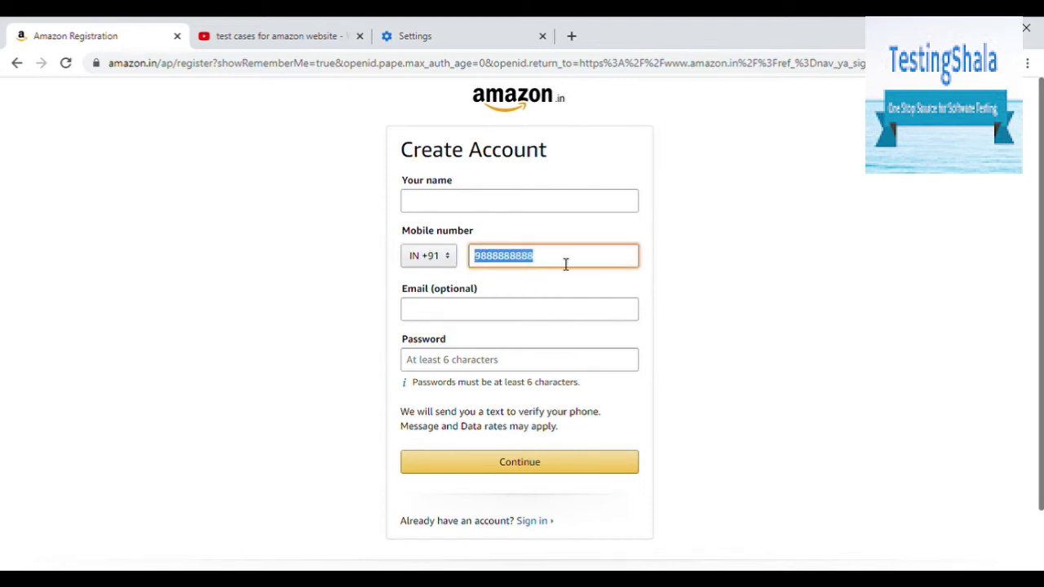
type("ggjgjgjgjgjgjg")
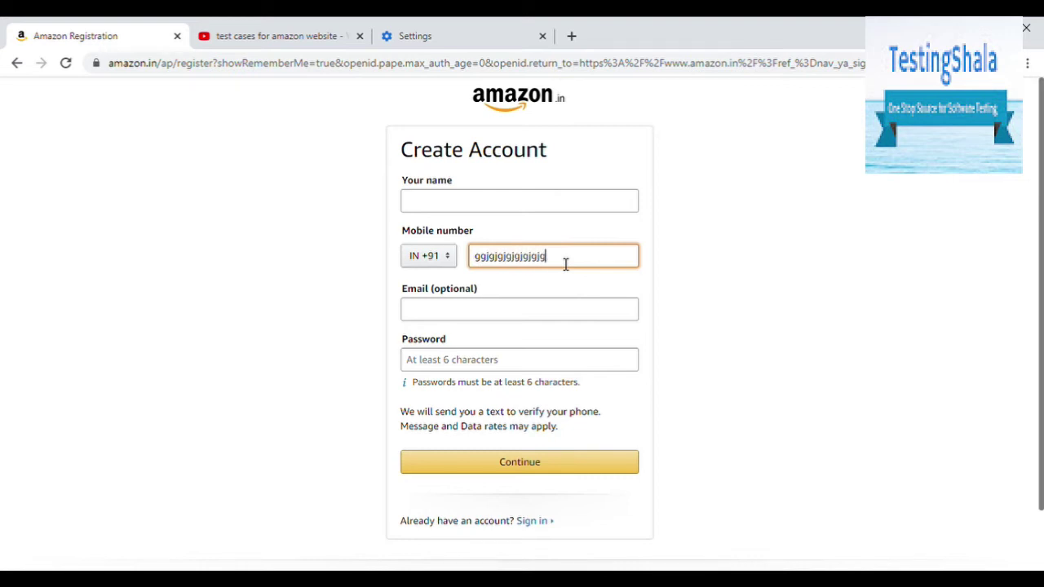
key("ctrl+a")
left_click(542, 317)
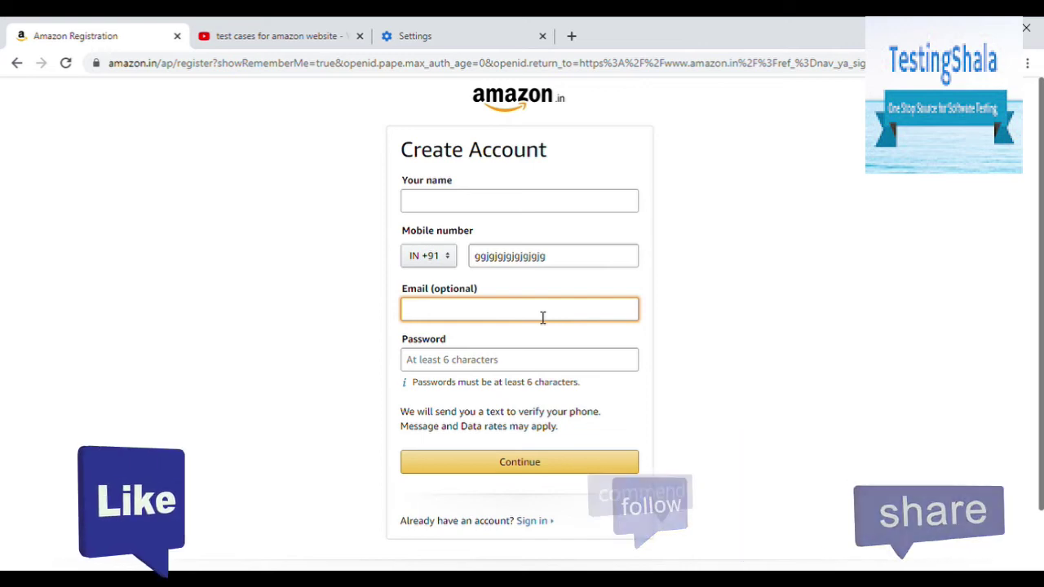
type("9999999")
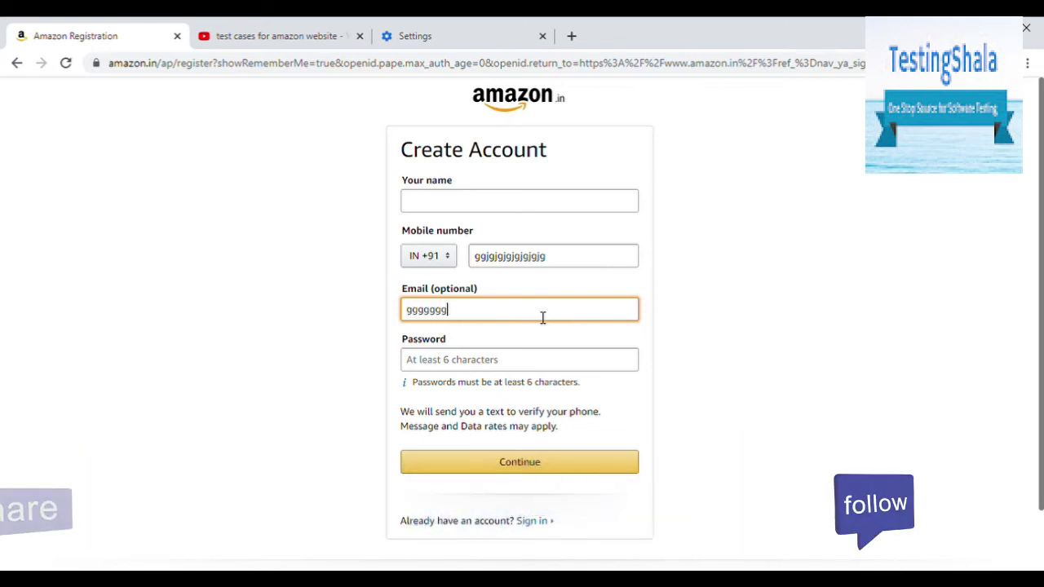
type("@")
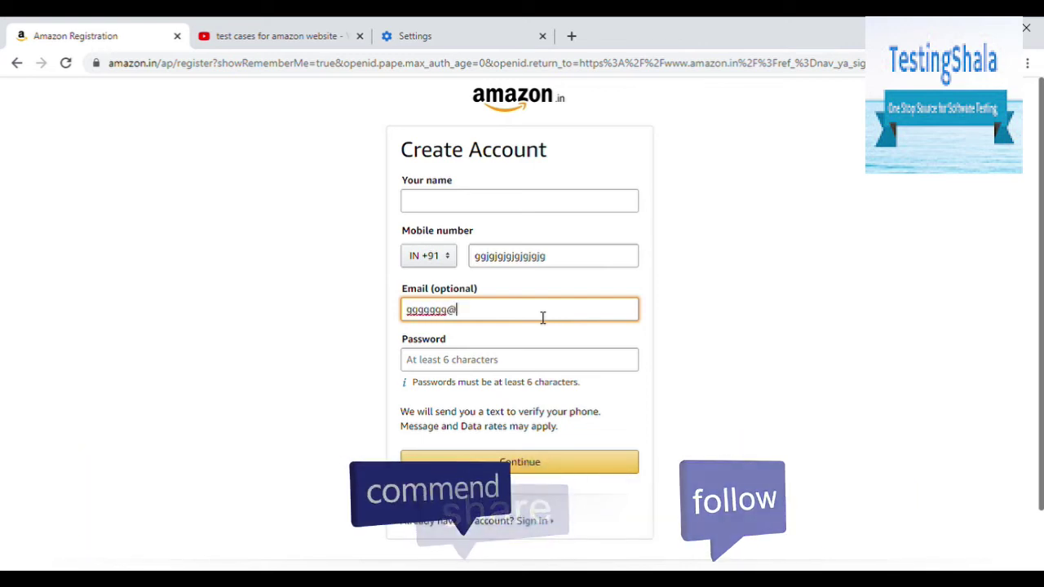
type("gm")
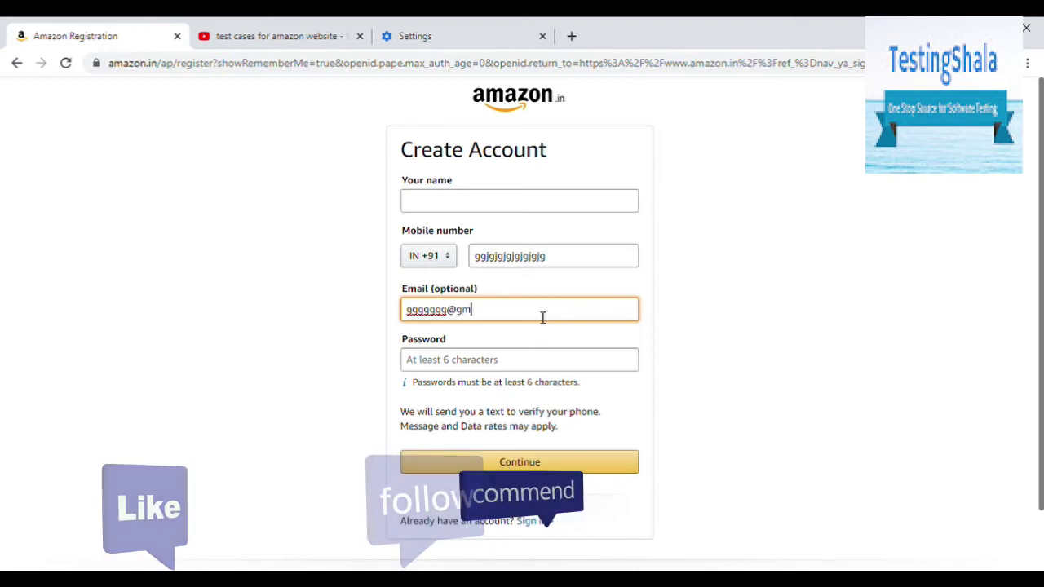
type("ail.")
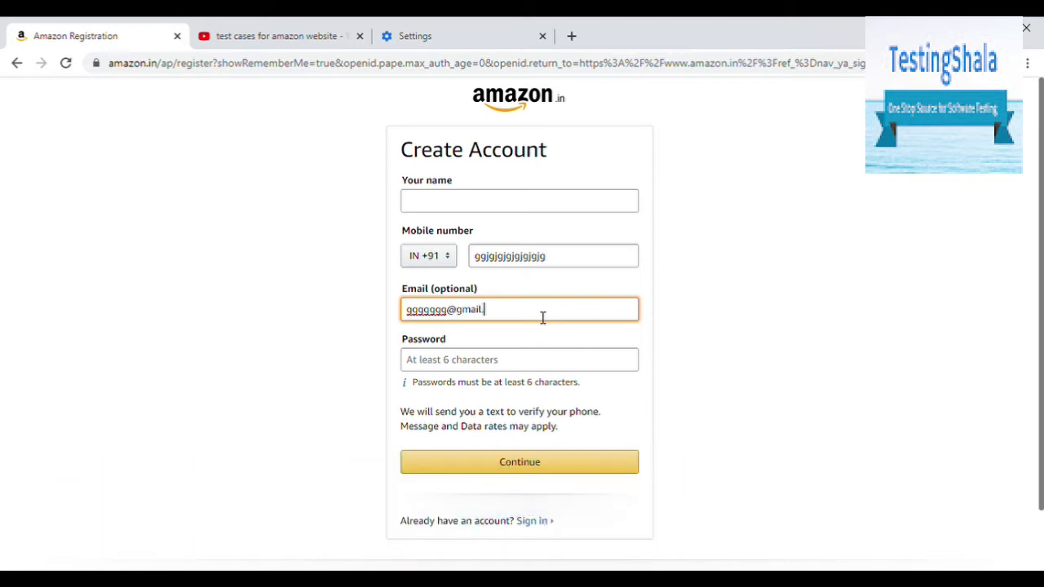
type("com")
key("BackSpace")
key("BackSpace")
key("BackSpace")
key("BackSpace")
key("BackSpace")
key("BackSpace")
key("BackSpace")
key("BackSpace")
key("BackSpace")
key("BackSpace")
key("BackSpace")
key("BackSpace")
key("BackSpace")
key("BackSpace")
key("BackSpace")
key("BackSpace")
key("BackSpace")
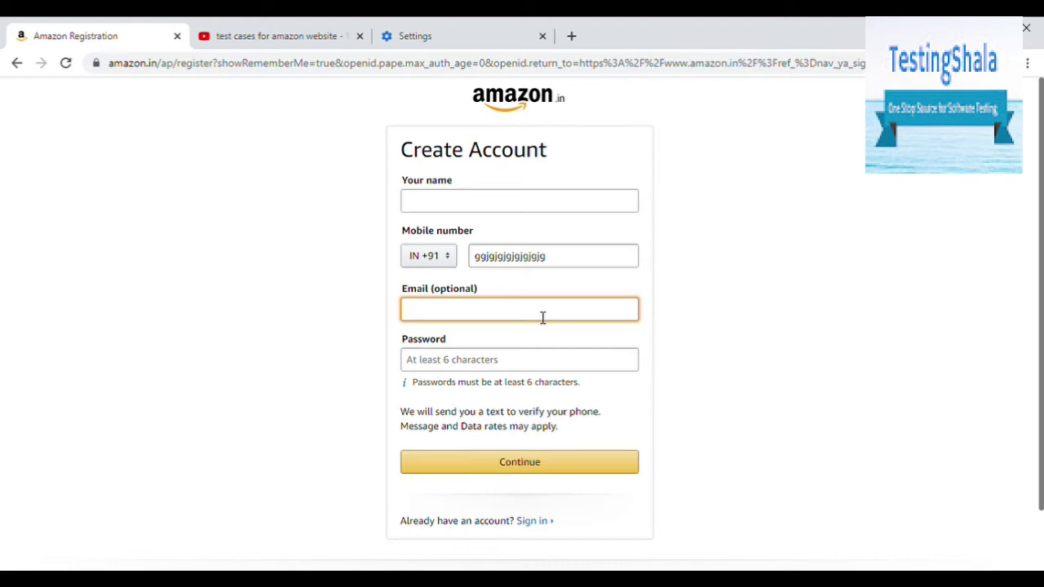
left_click(534, 362)
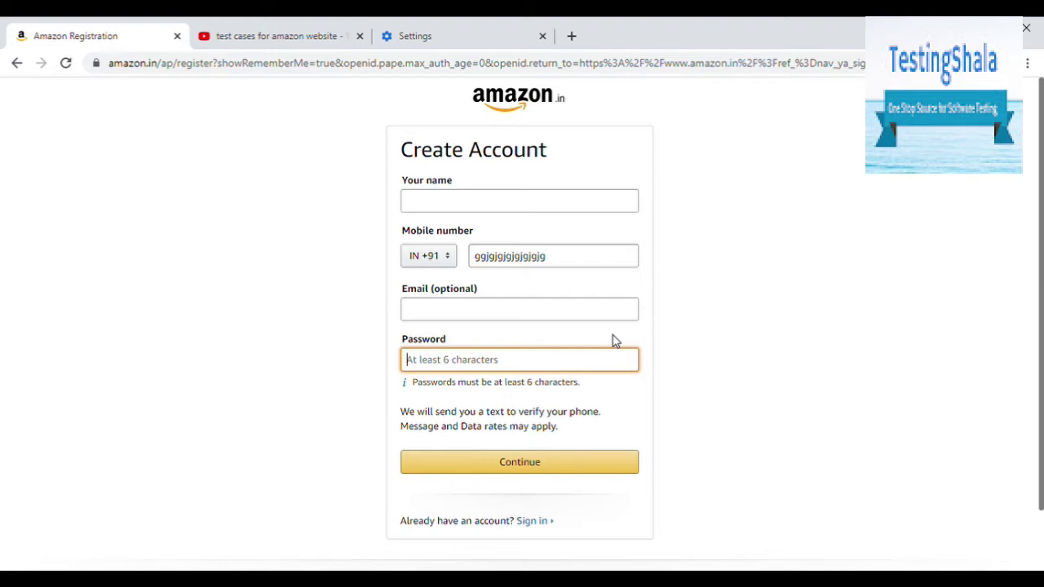
Step: Submit with a five-character password, then highlight the password, name and mobile number errors
type("12345")
left_click(619, 471)
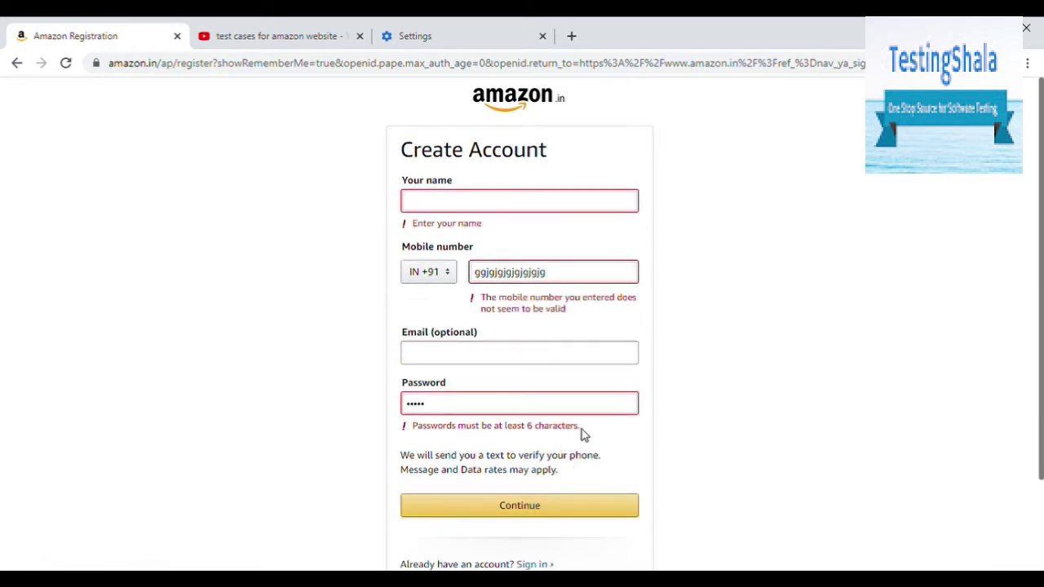
left_click_drag(582, 430, 456, 432)
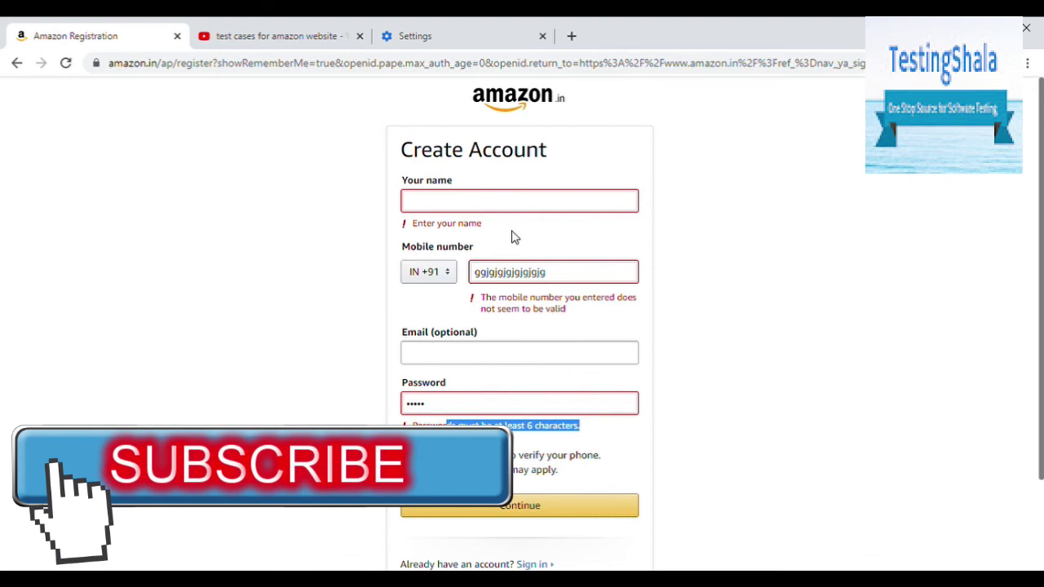
left_click_drag(494, 231, 436, 231)
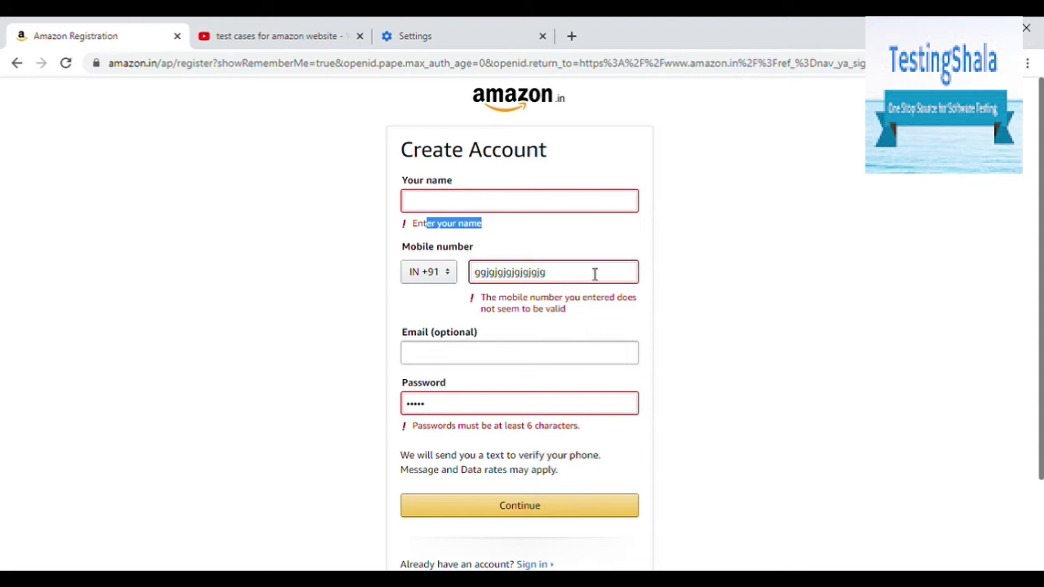
left_click_drag(592, 274, 490, 273)
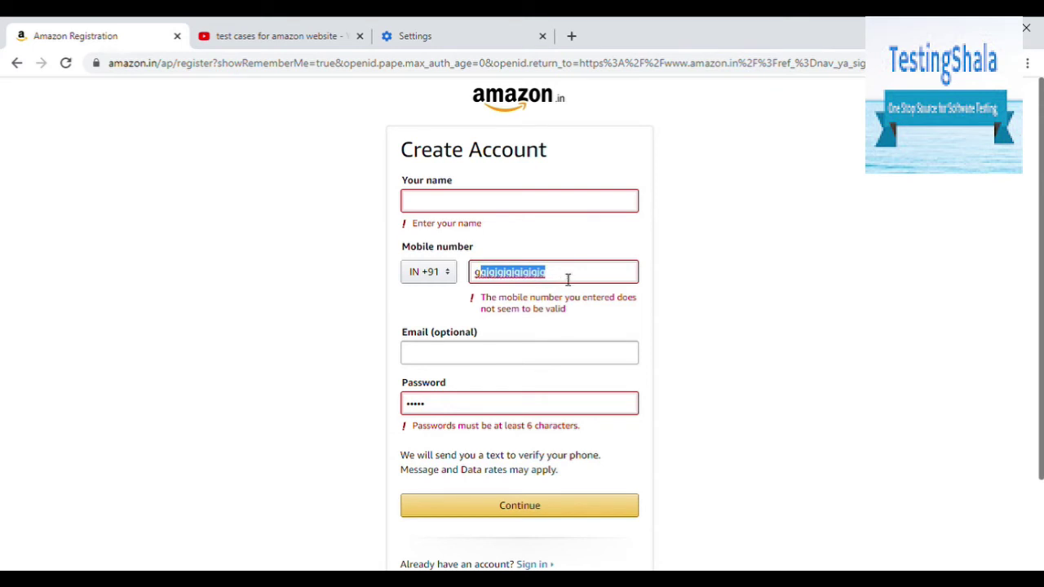
left_click_drag(568, 280, 503, 273)
left_click_drag(573, 307, 478, 296)
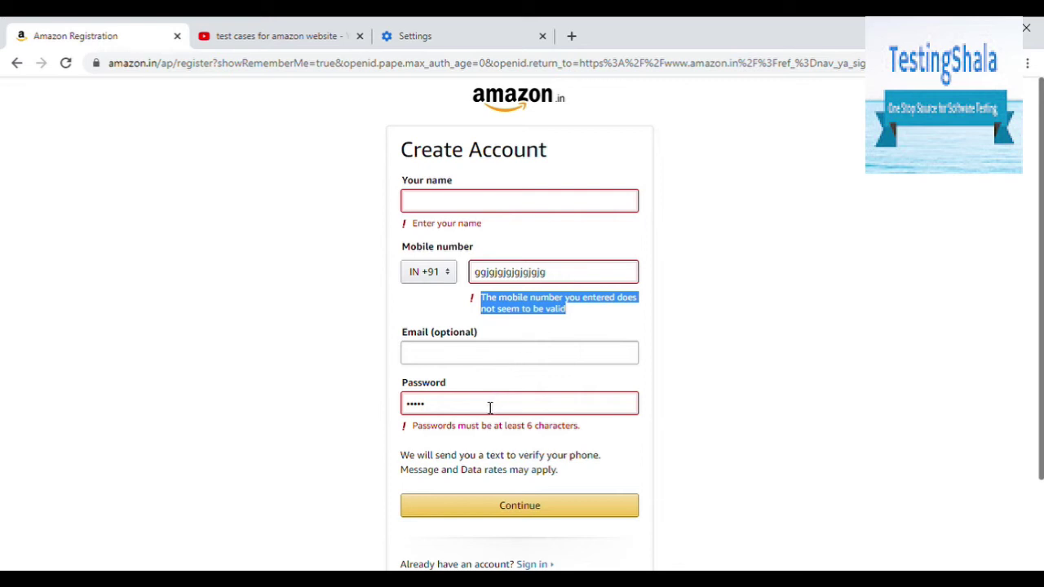
double_click(579, 272)
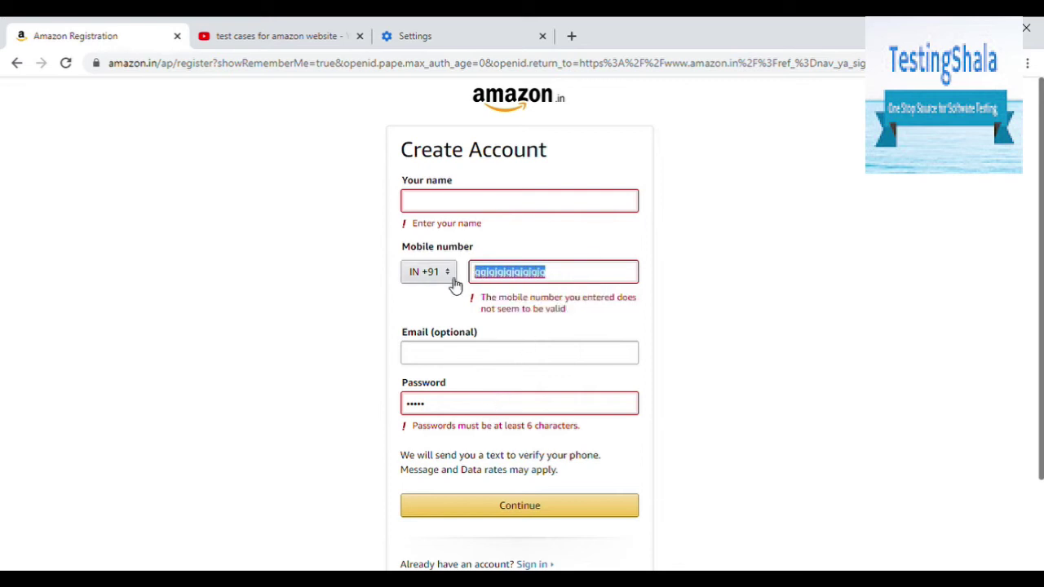
Step: Fill in a test mobile number, a test name and a six-character password, then submit
type("9999")
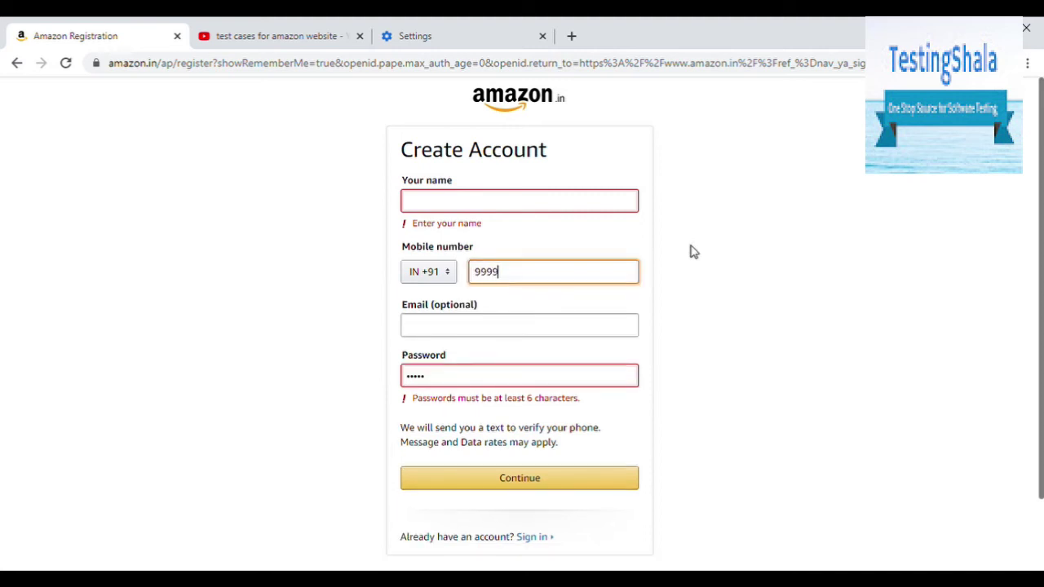
type("999999")
left_click(616, 330)
left_click(501, 204)
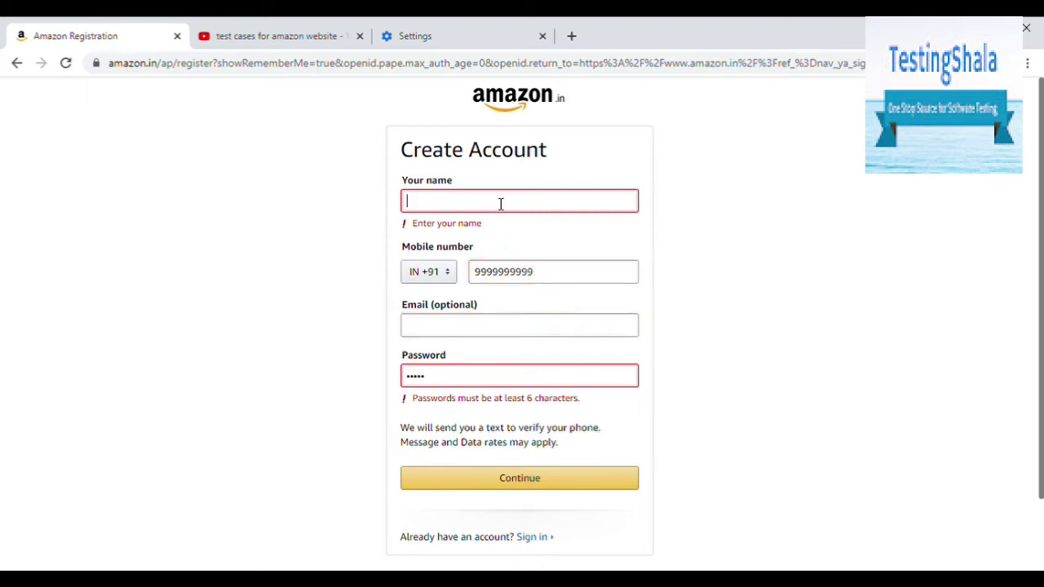
type("test")
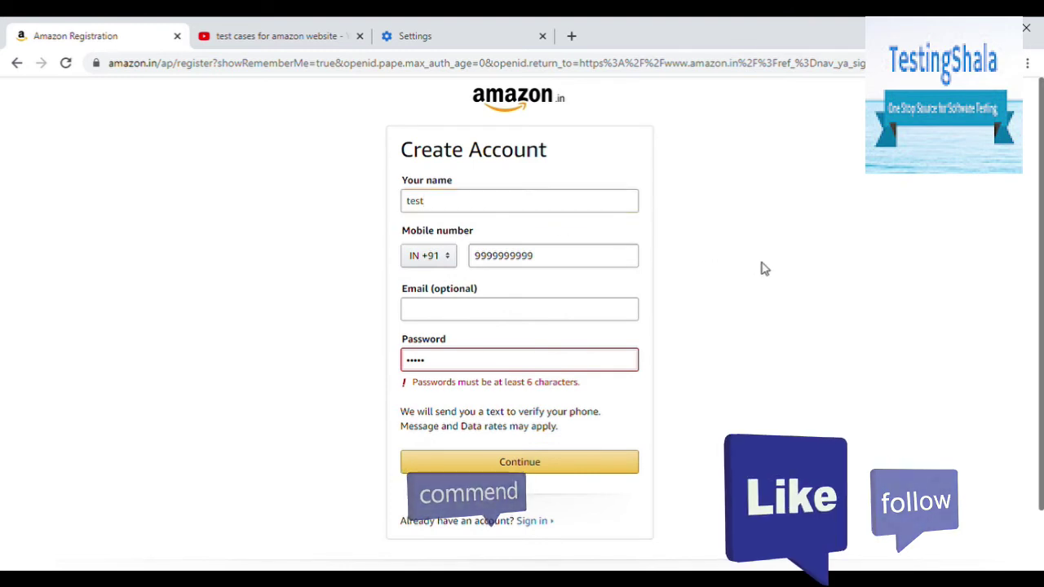
left_click_drag(489, 360, 296, 385)
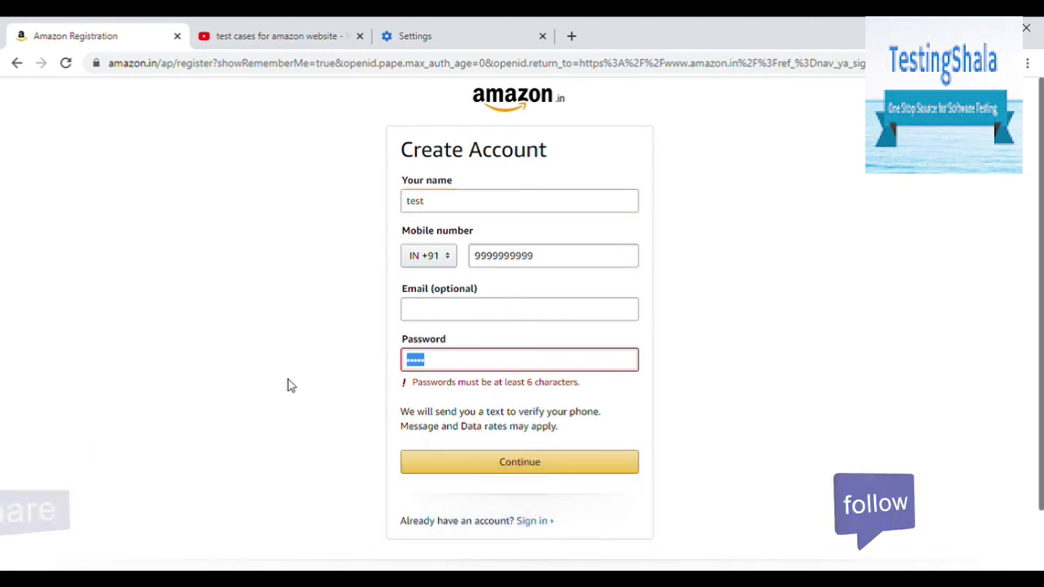
type("12345")
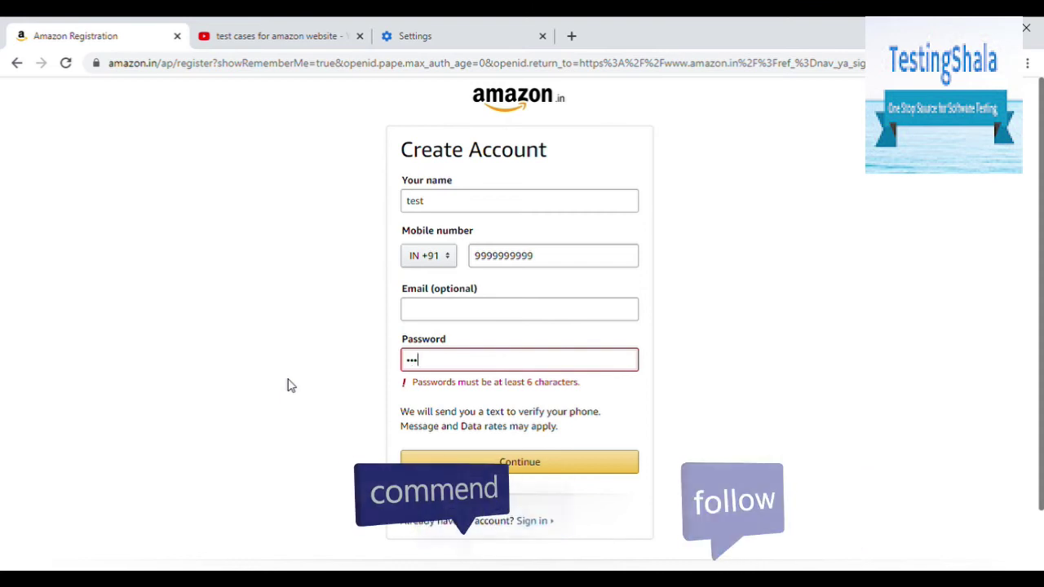
type("6")
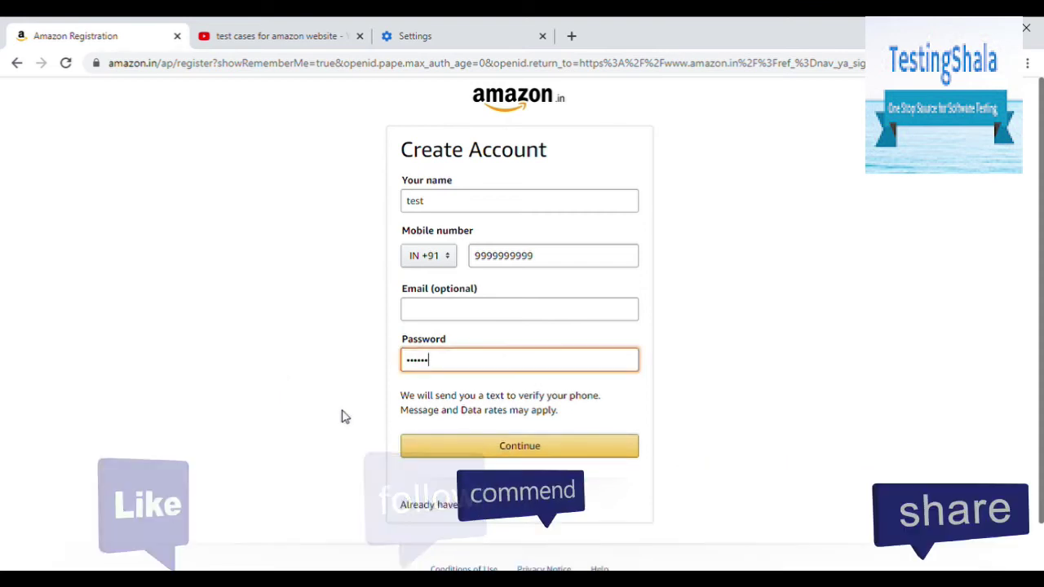
left_click(541, 446)
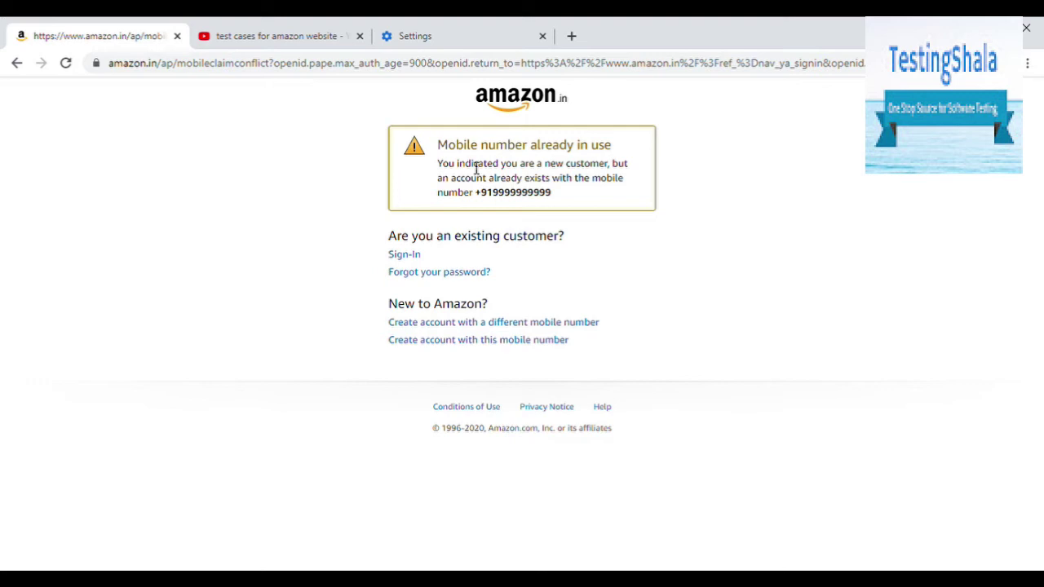
left_click(665, 276)
left_click_drag(494, 177, 530, 212)
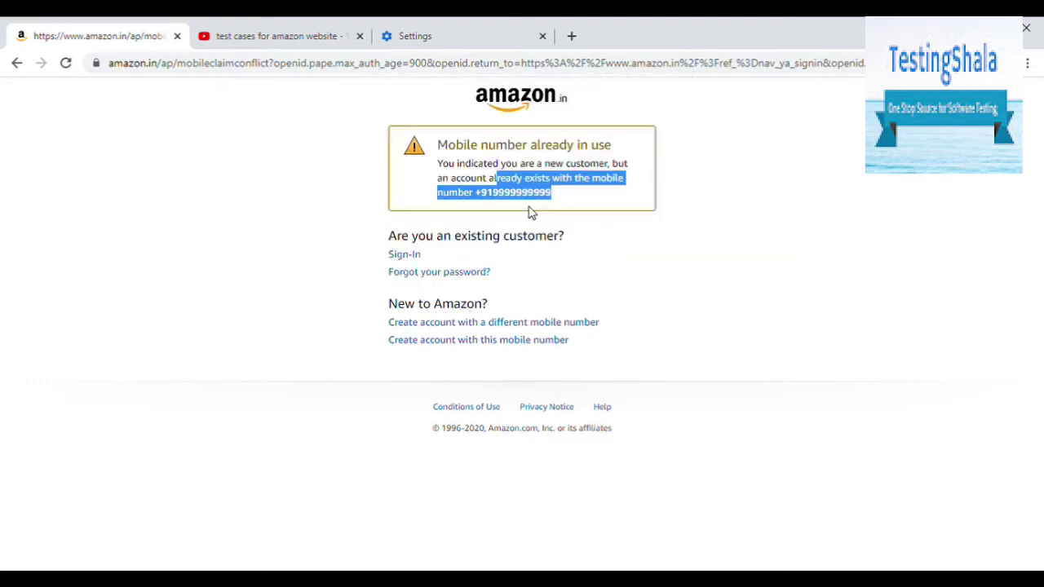
left_click(549, 206)
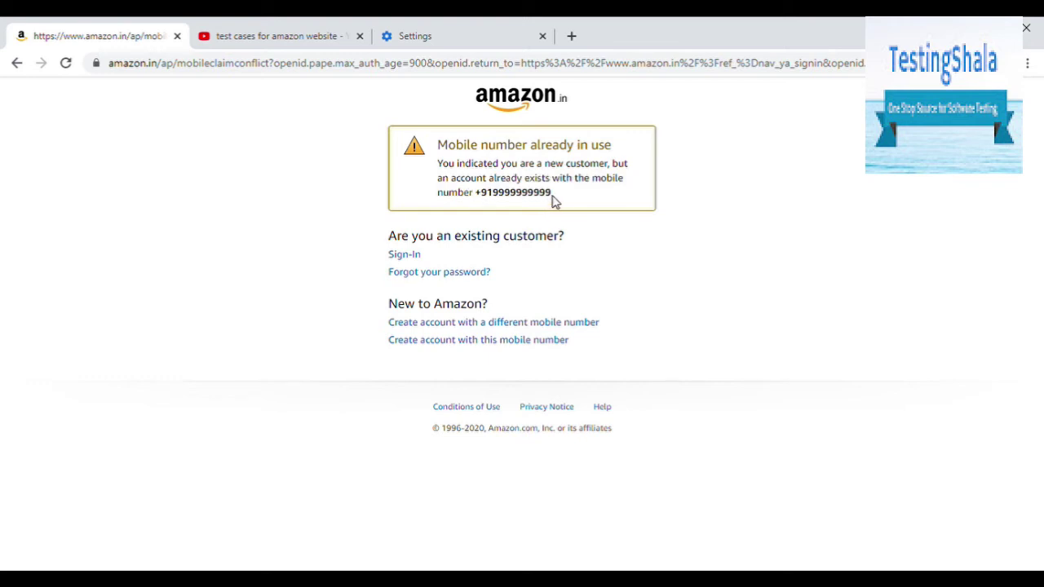
left_click_drag(551, 200, 484, 196)
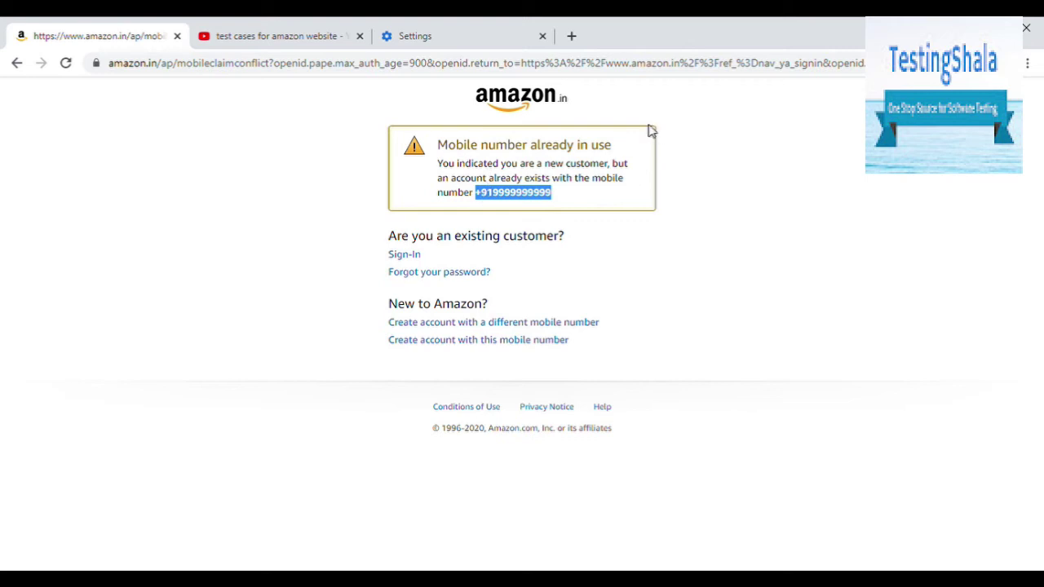
left_click(558, 199)
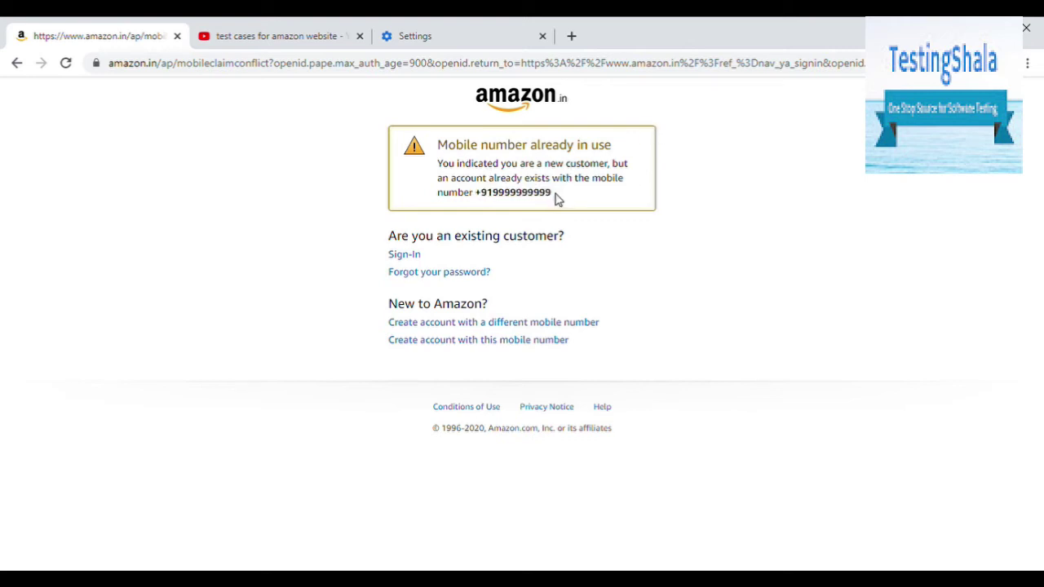
left_click_drag(558, 199, 429, 155)
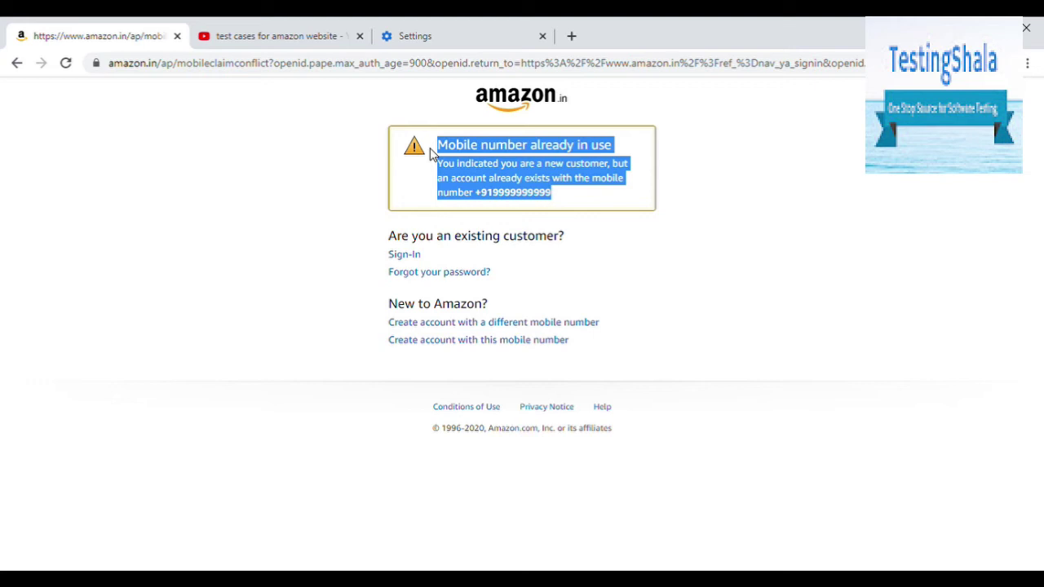
Step: Sign in with the ten-digit test mobile number, bringing up the country-code error
left_click(415, 255)
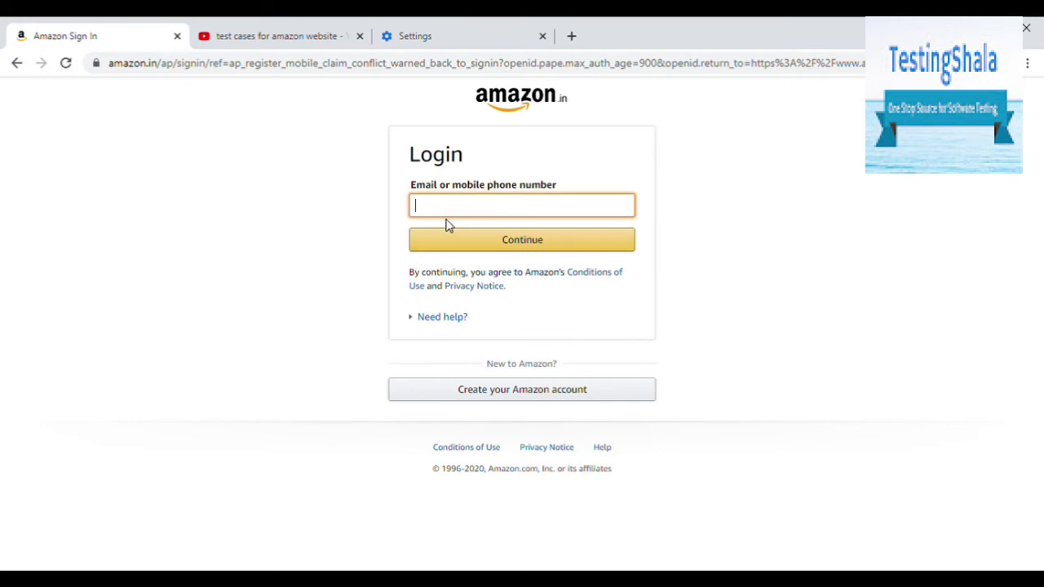
type("9999999999")
left_click(484, 254)
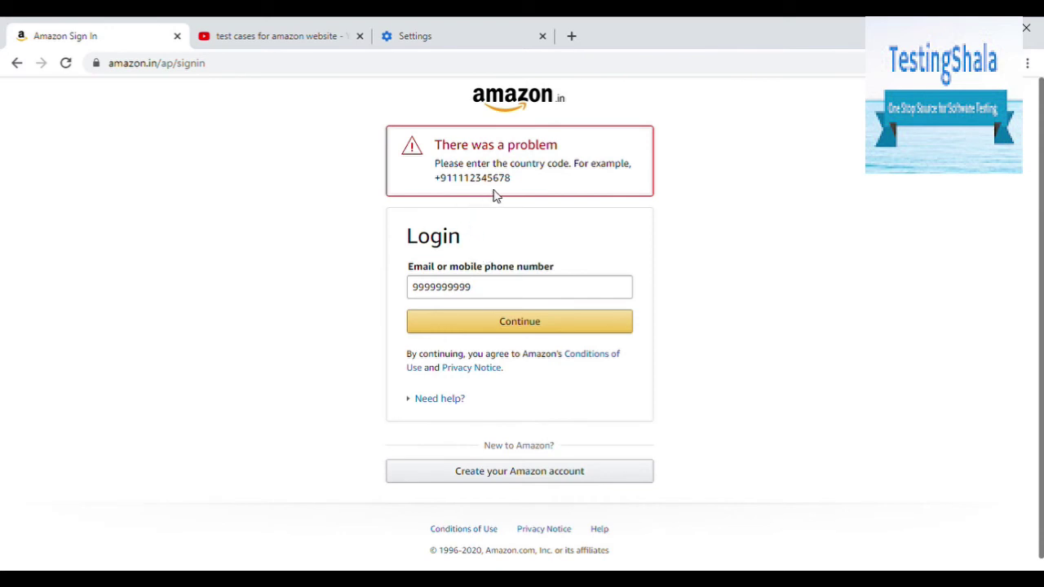
Step: Prefix the number with country code 91, resubmit it, and go to password recovery
left_click(421, 294)
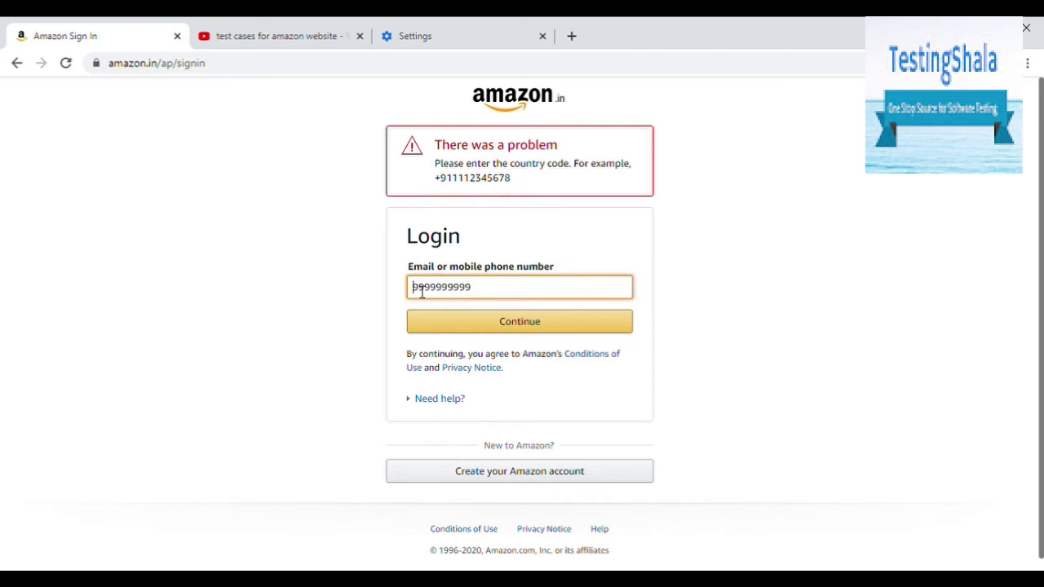
type("91")
left_click(508, 321)
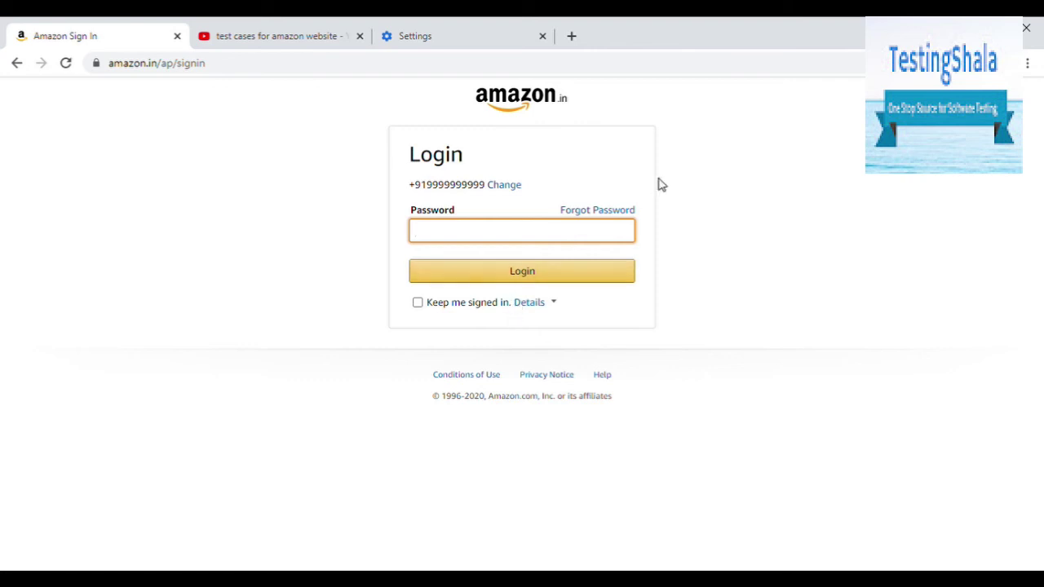
left_click(621, 210)
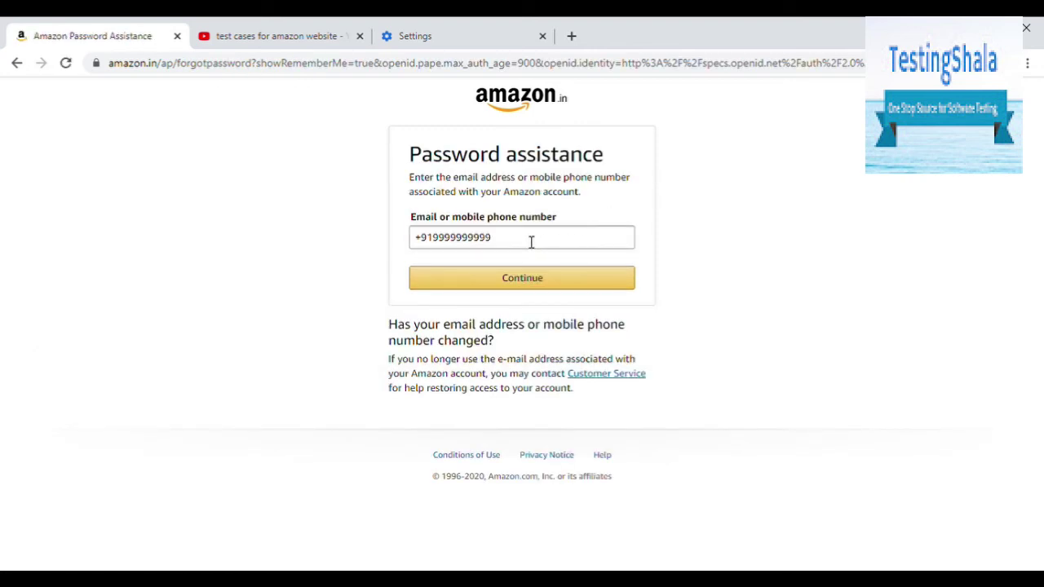
Step: Replace the prefilled number with random text 'fjfgkglhlj;j;tjl;jljljl' and submit it for password help
left_click_drag(531, 243, 419, 237)
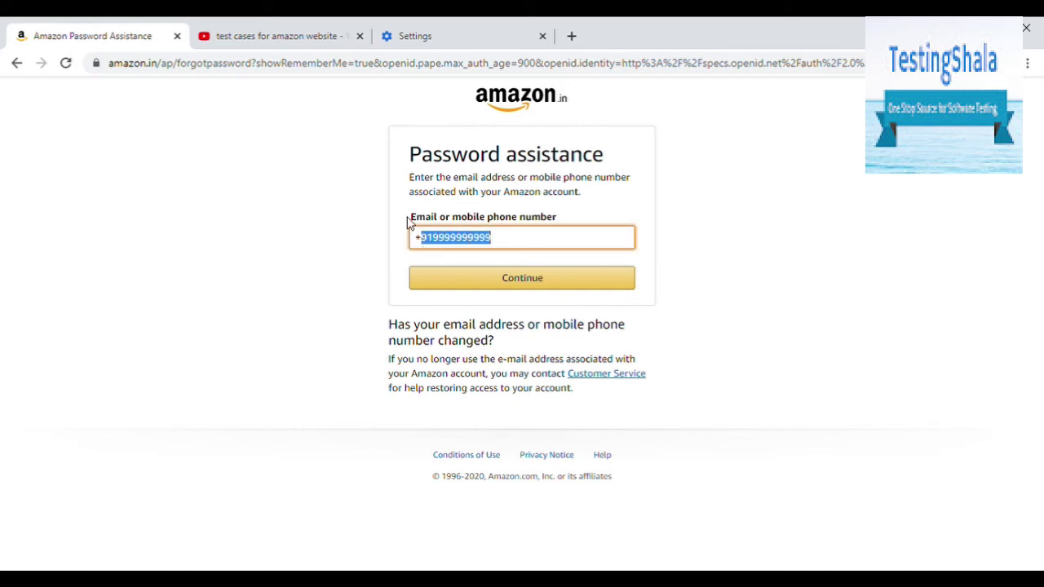
left_click(411, 224)
left_click_drag(412, 221, 507, 220)
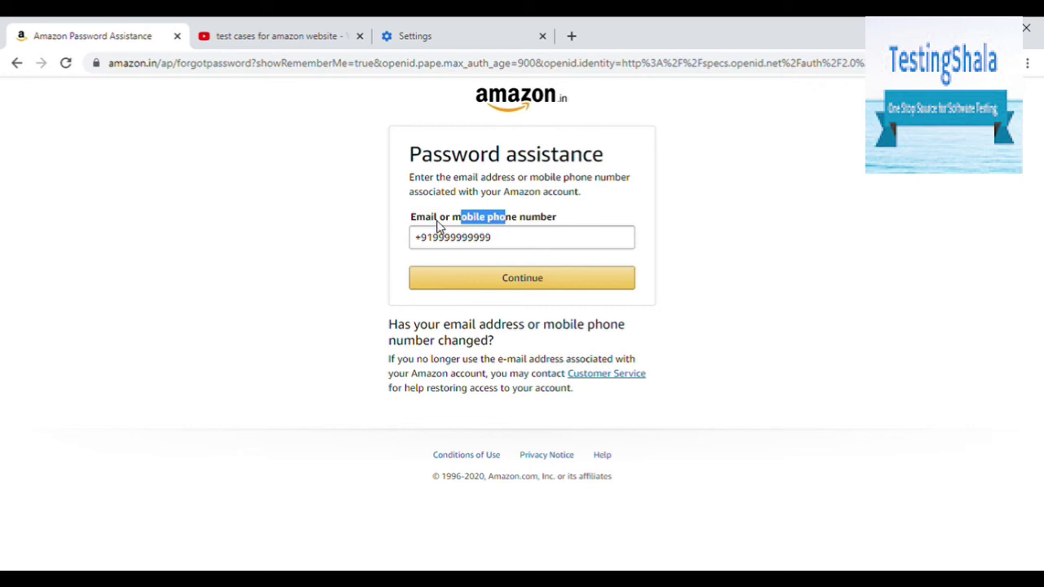
left_click_drag(438, 227, 392, 248)
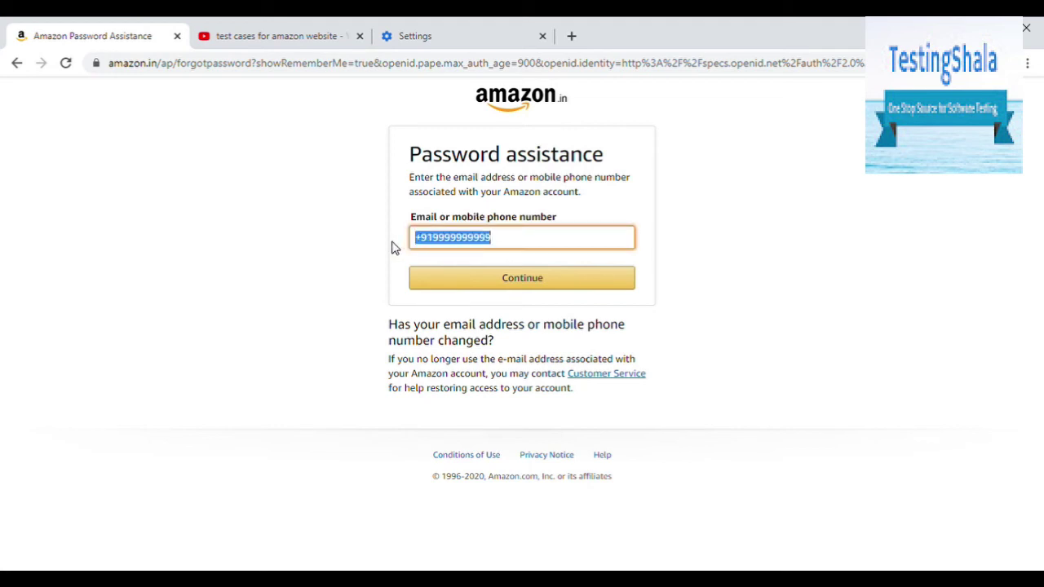
type("9")
key("BackSpace")
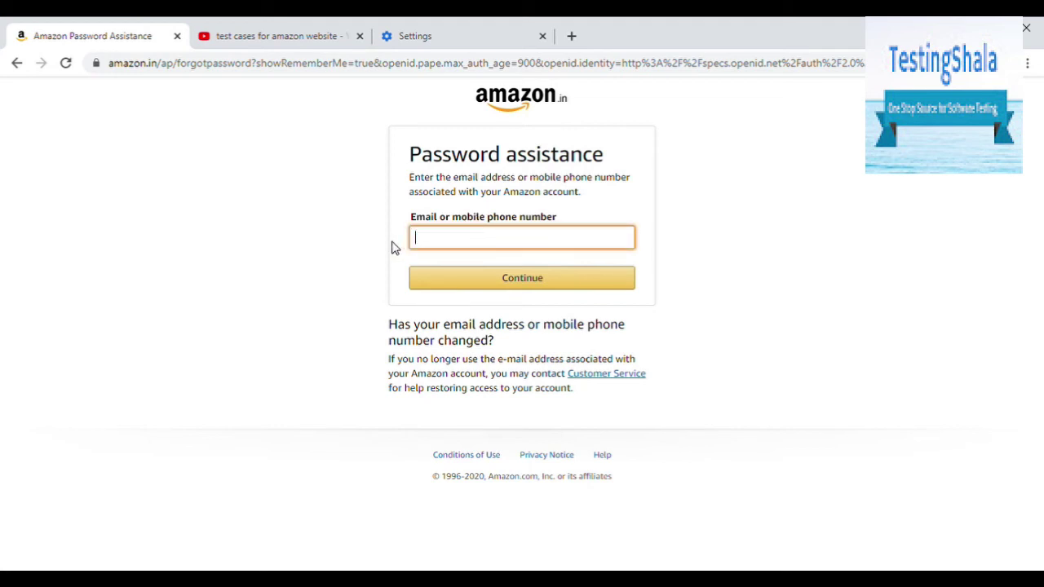
type("fjfgkglhlj;j;tjl;jljljl")
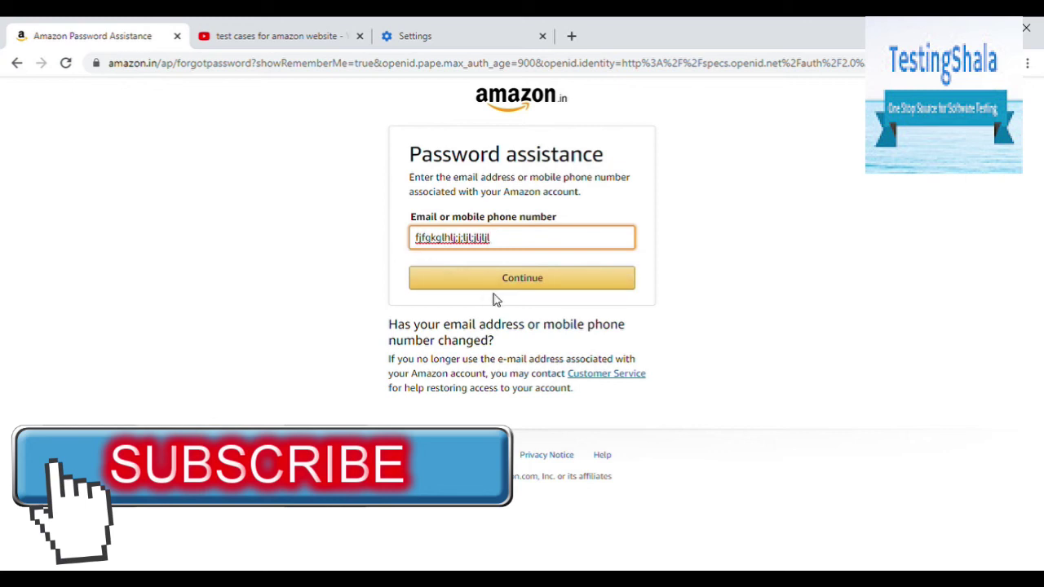
left_click(530, 286)
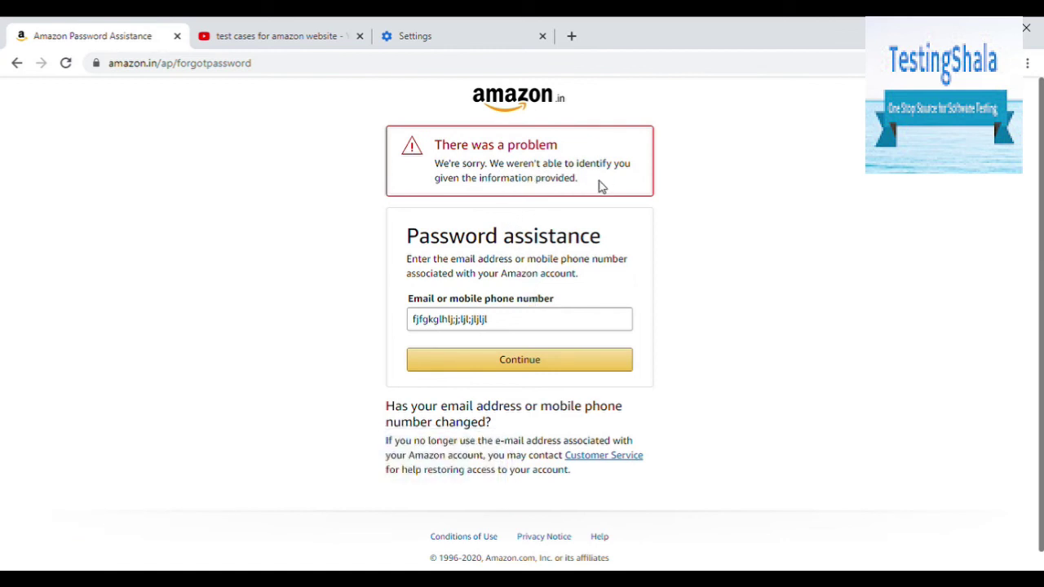
Step: Overwrite the rejected random entry with a dummy email address and submit it
left_click_drag(524, 333, 415, 332)
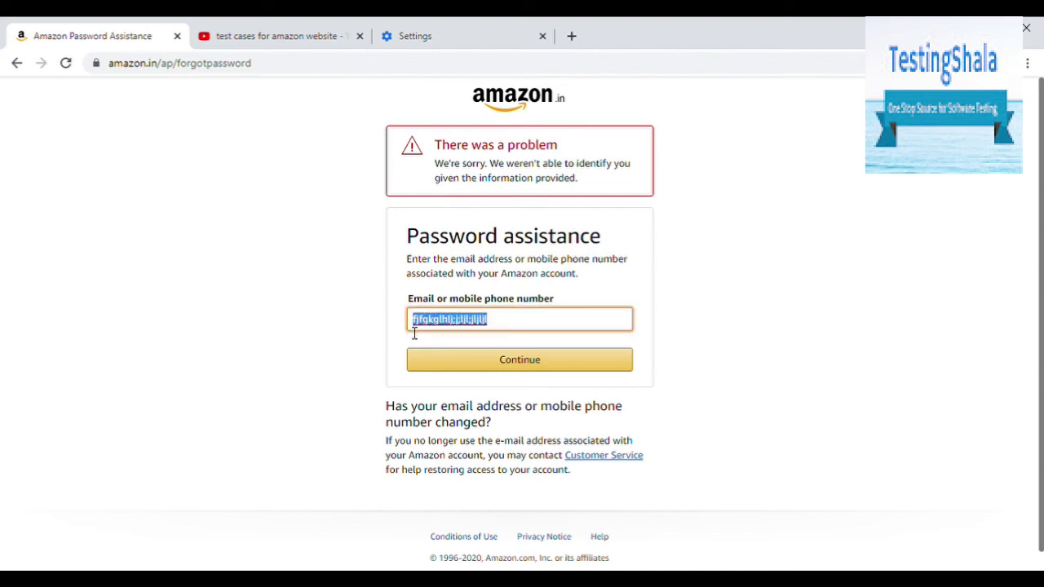
left_click(418, 309)
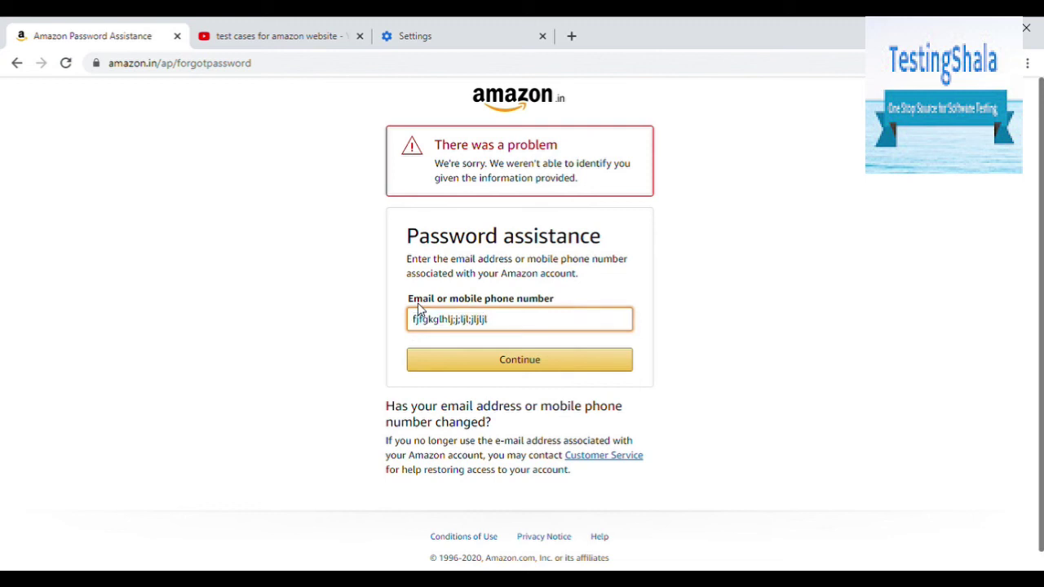
left_click(418, 309)
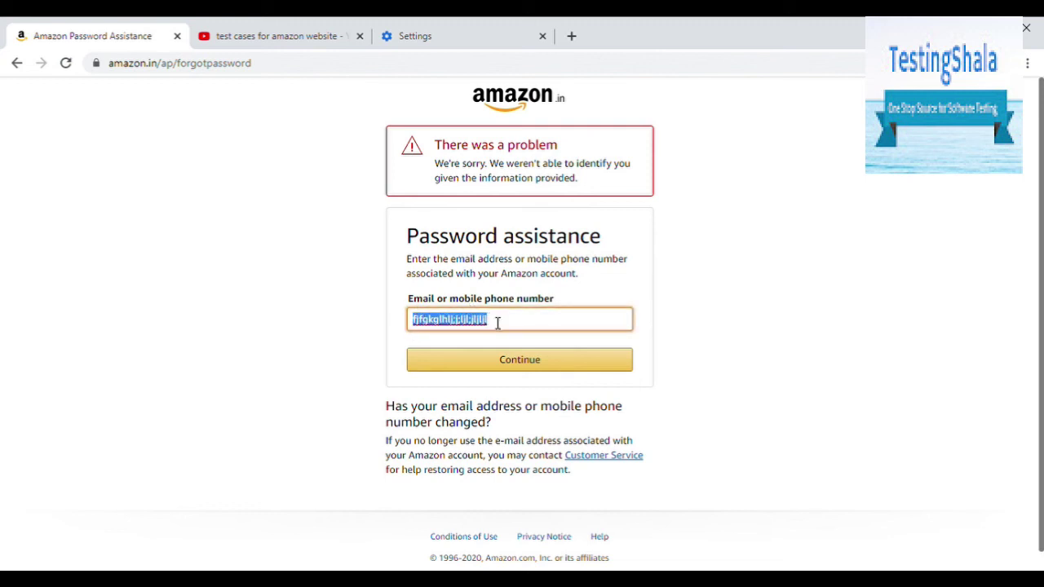
type("99999")
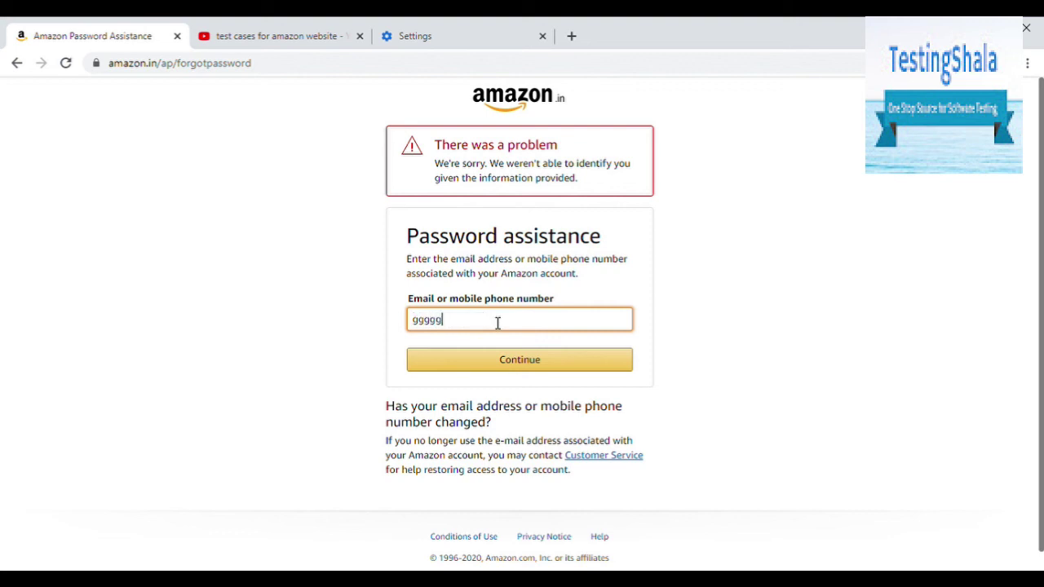
type("@999")
type(".com")
left_click(593, 368)
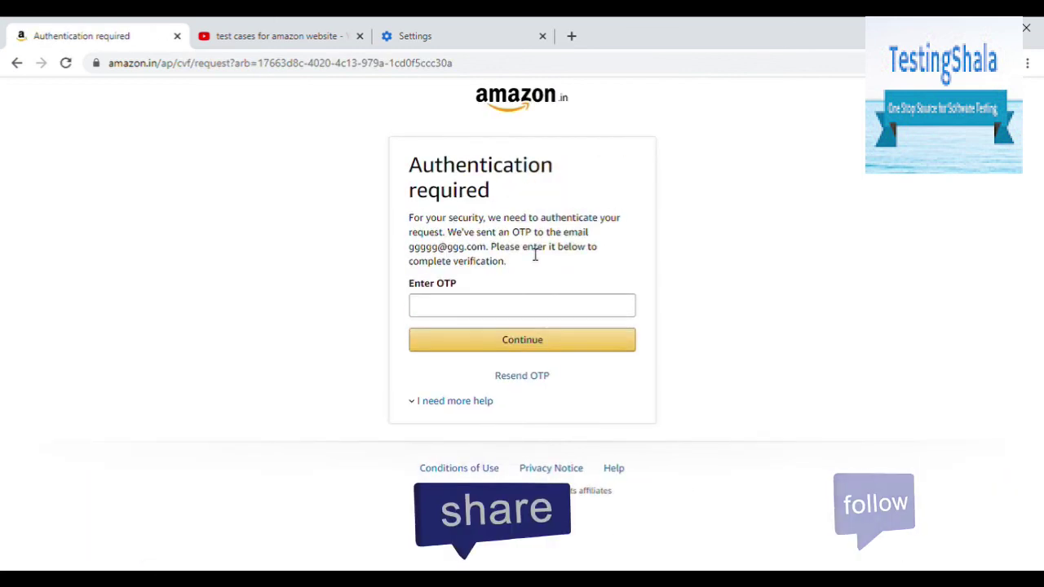
Step: Highlight the dummy email in the OTP message, then focus and leave the Enter OTP field
left_click_drag(489, 248, 413, 247)
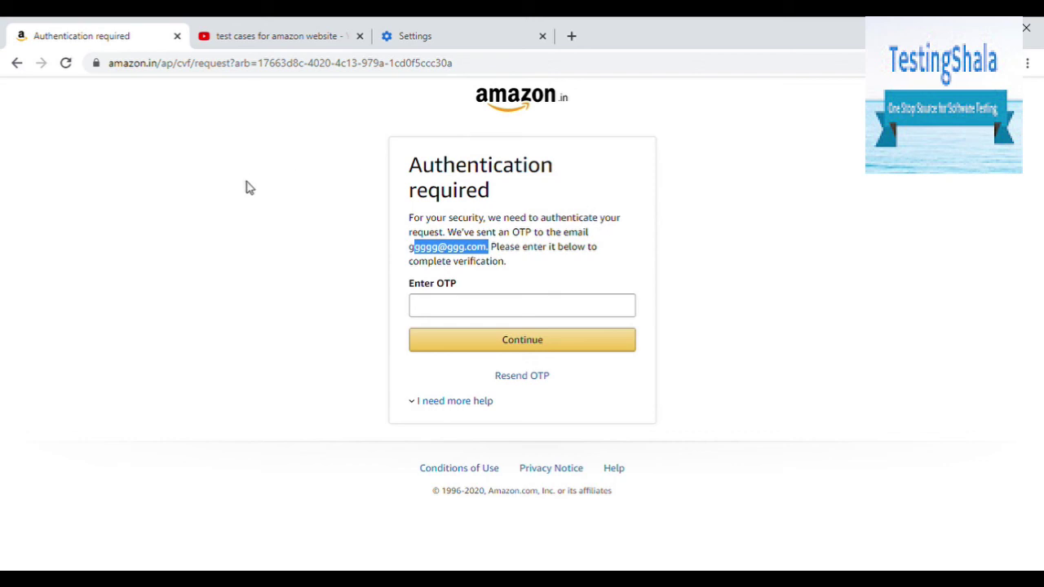
left_click(436, 314)
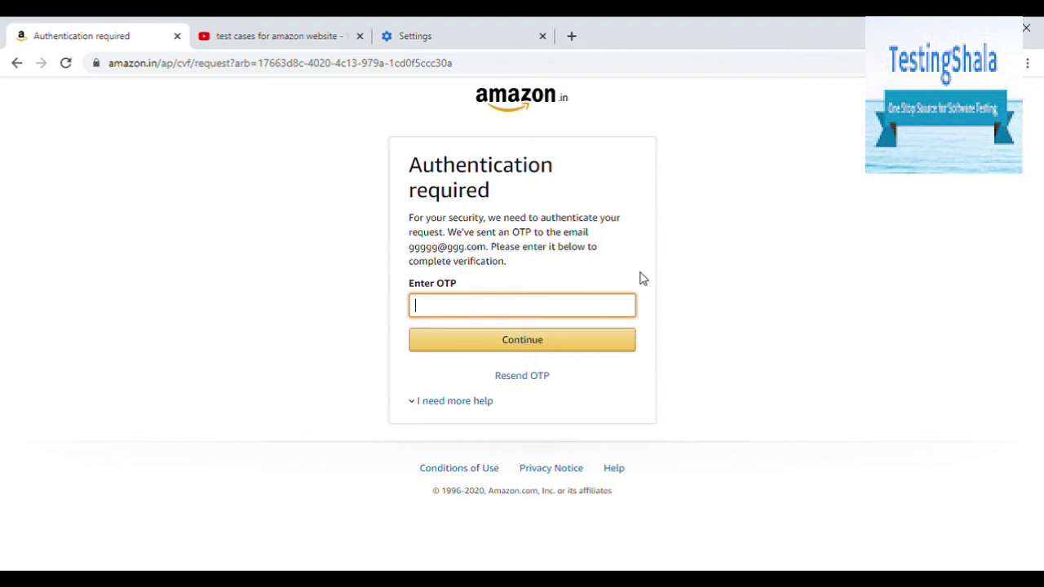
left_click(679, 282)
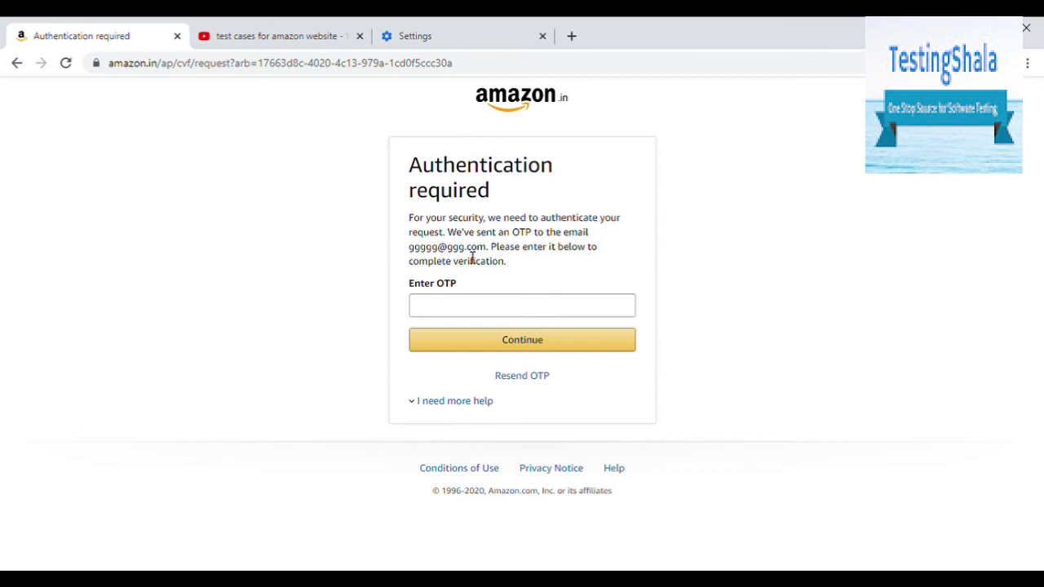
Step: Go back six pages, past password assistance, login and the mobile notice, to the Create Account form
left_click(17, 66)
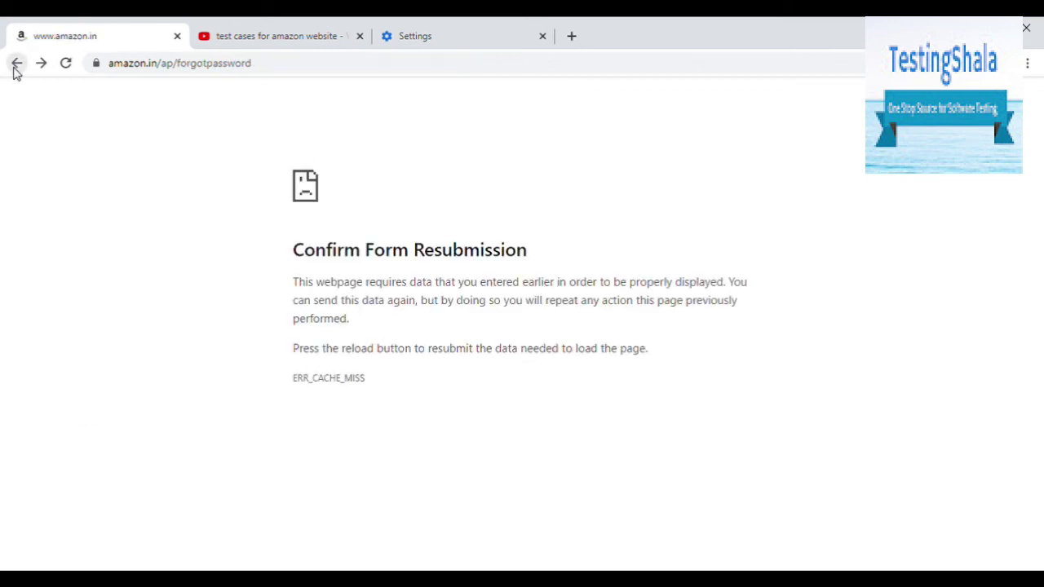
left_click(17, 65)
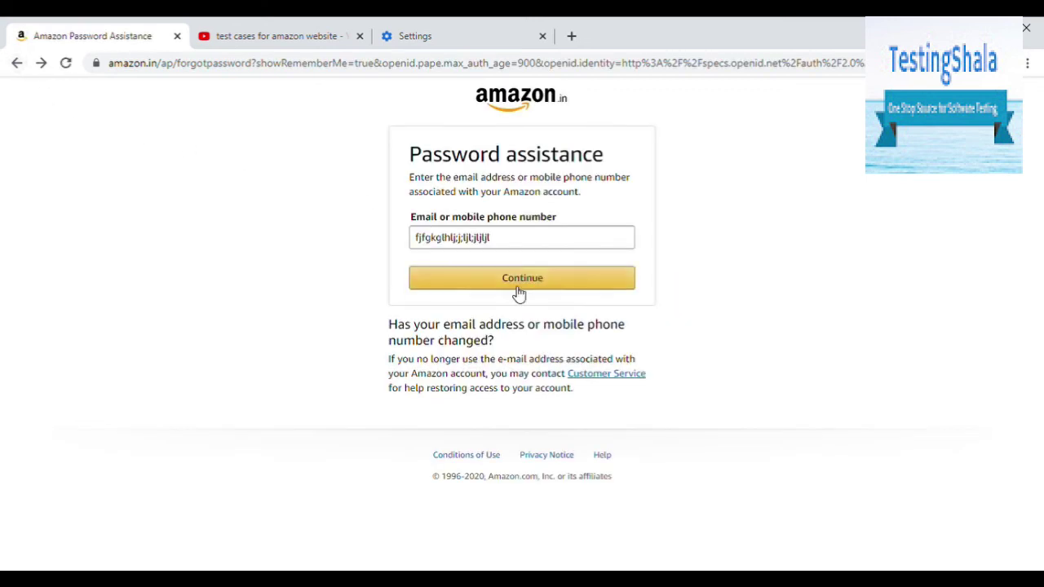
left_click(17, 65)
left_click(17, 65)
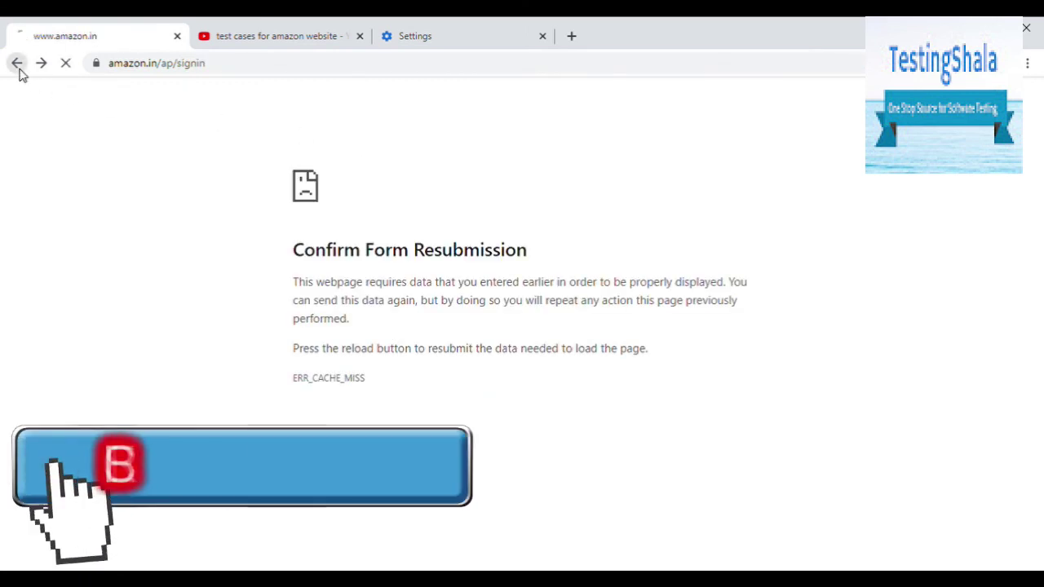
left_click(17, 65)
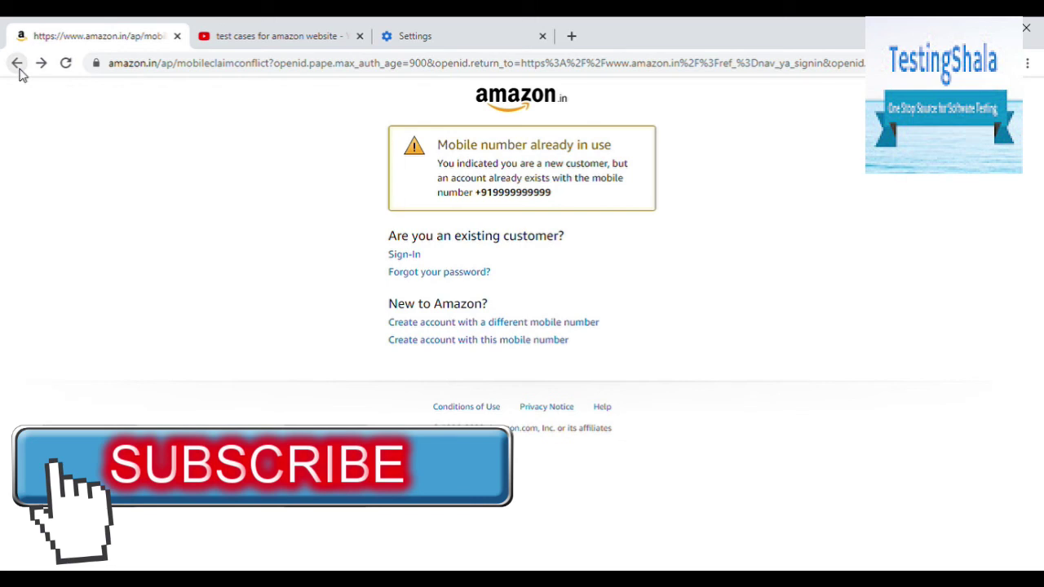
left_click(17, 65)
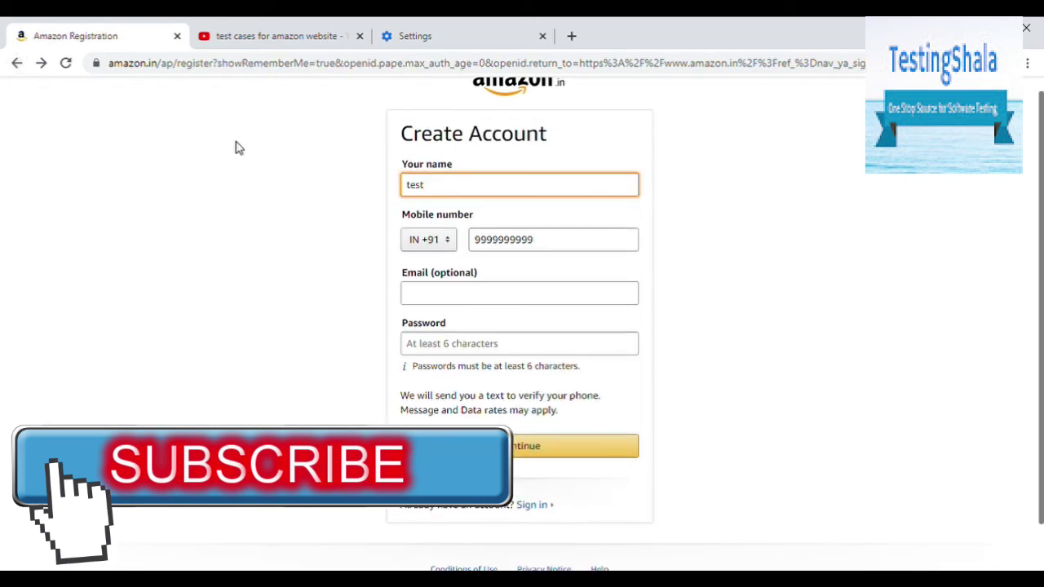